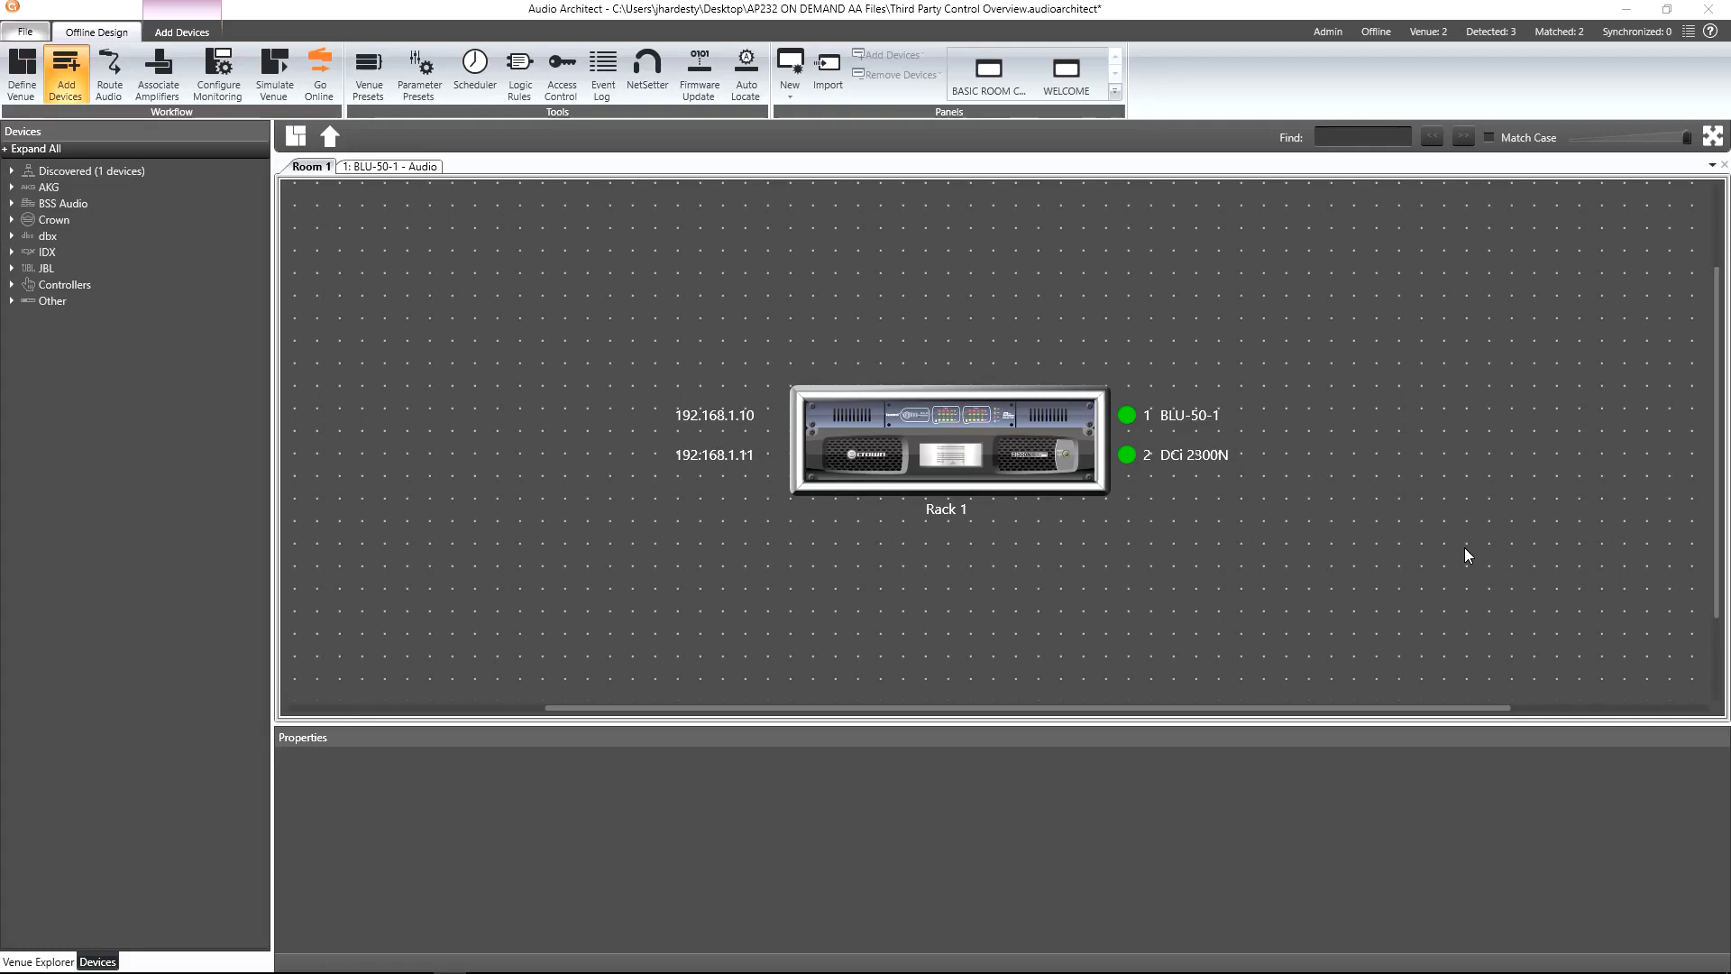
Add a Third-party Controller to the empty area of Room 1 beside Rack 1 and open it
right_click(1322, 431)
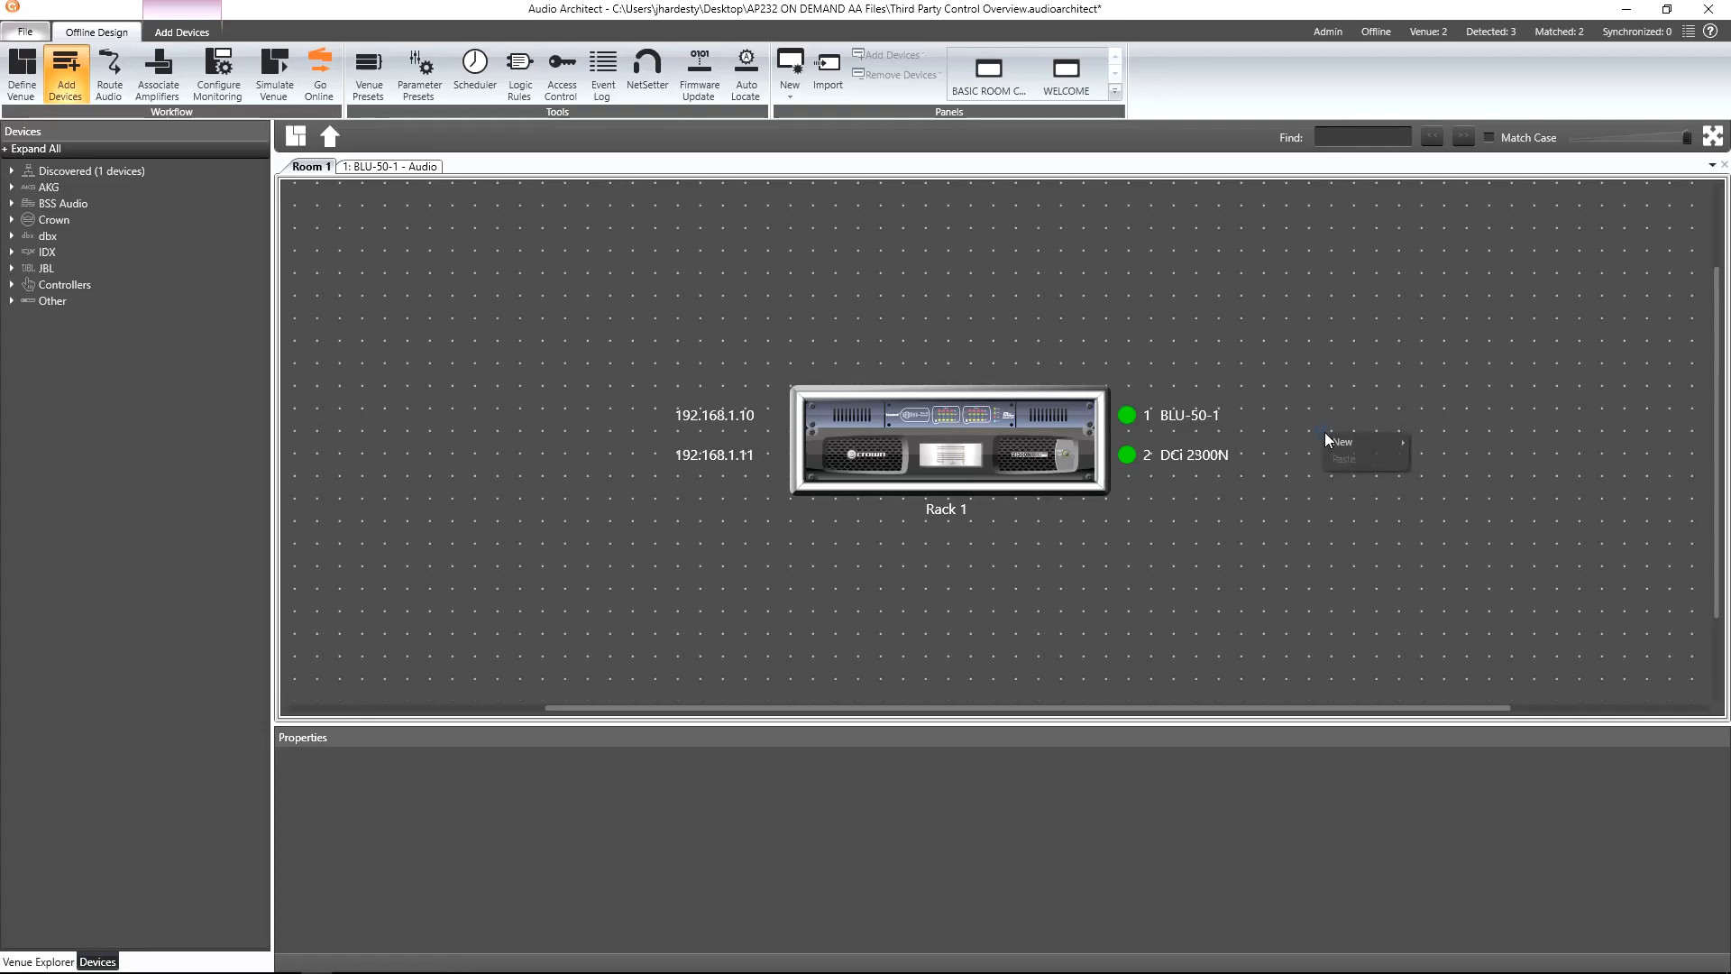
mouse_move(1345, 440)
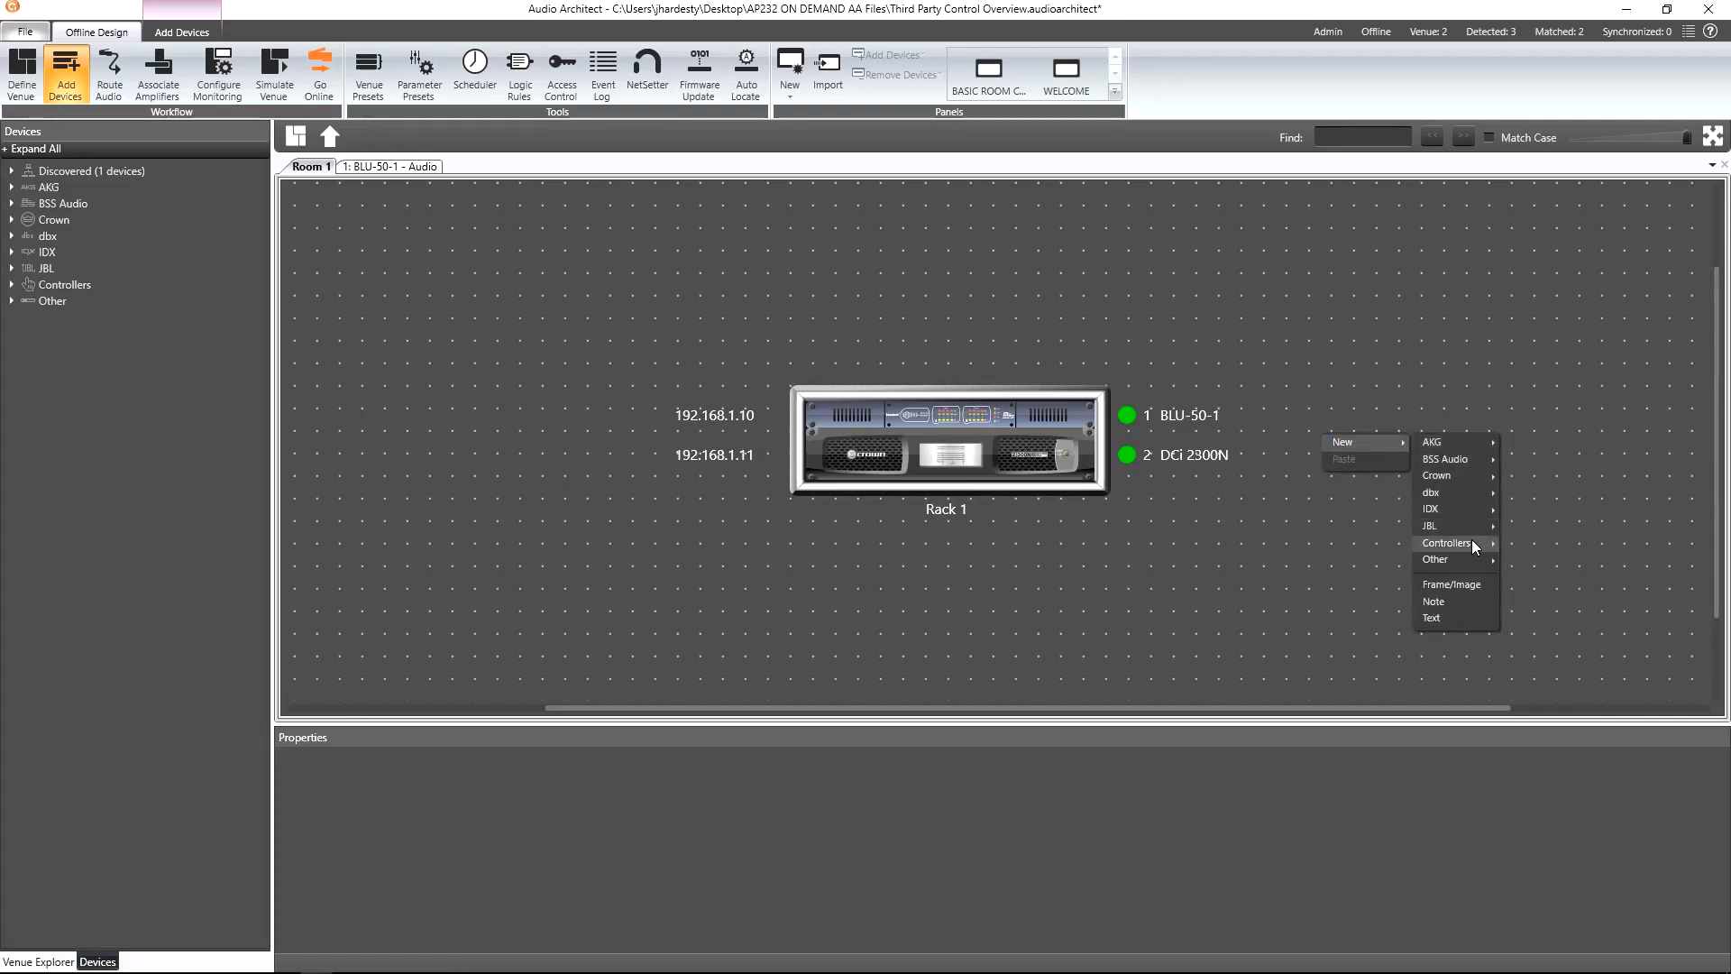
mouse_move(1472, 539)
left_click(1551, 591)
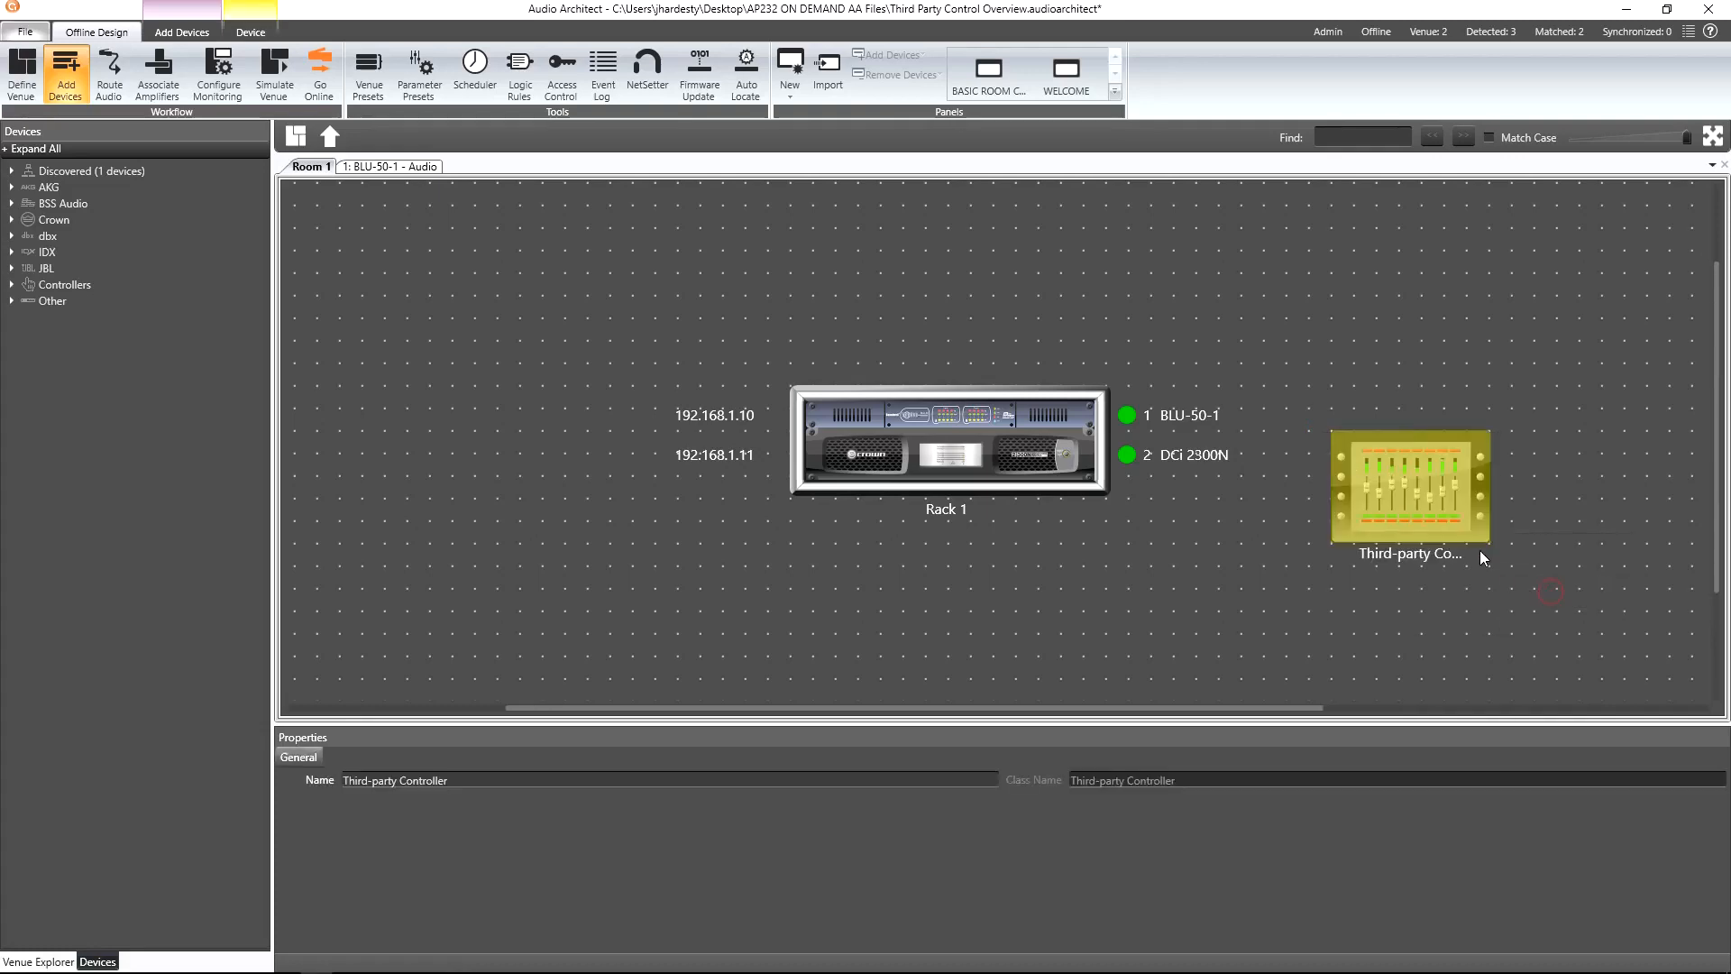
double_click(1451, 508)
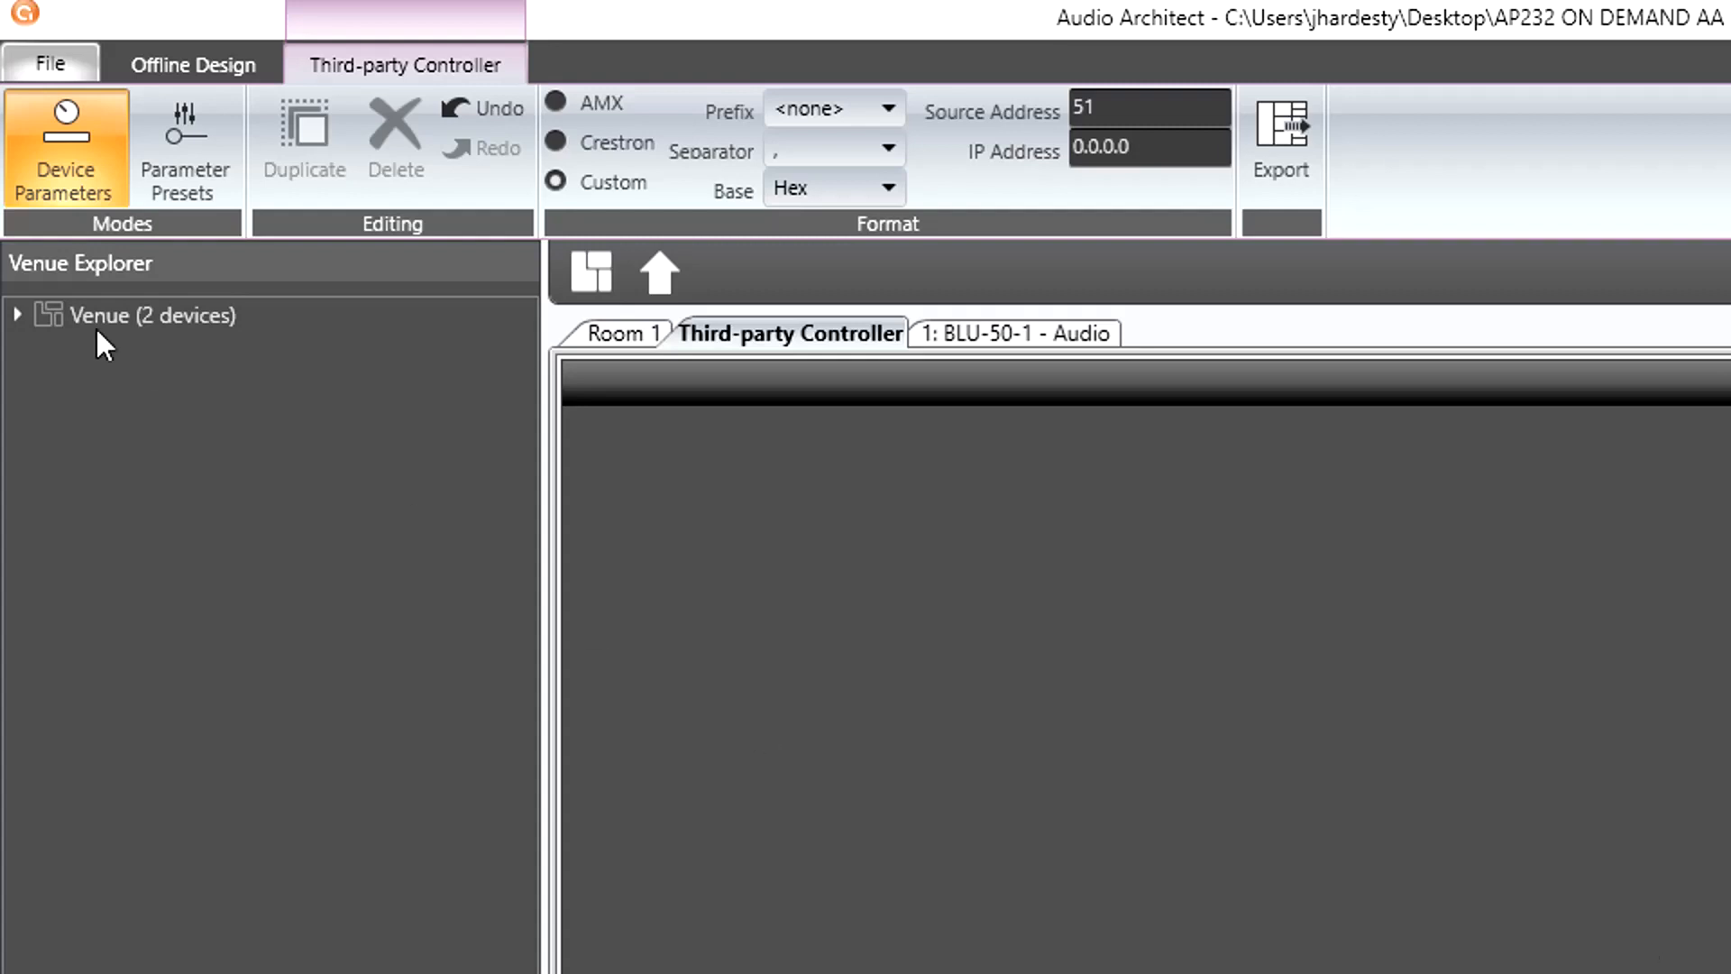
Expand the venue tree through Room 1, Rack 1 and BLU-50-1 to list the objects in its Audio folder
left_click(16, 314)
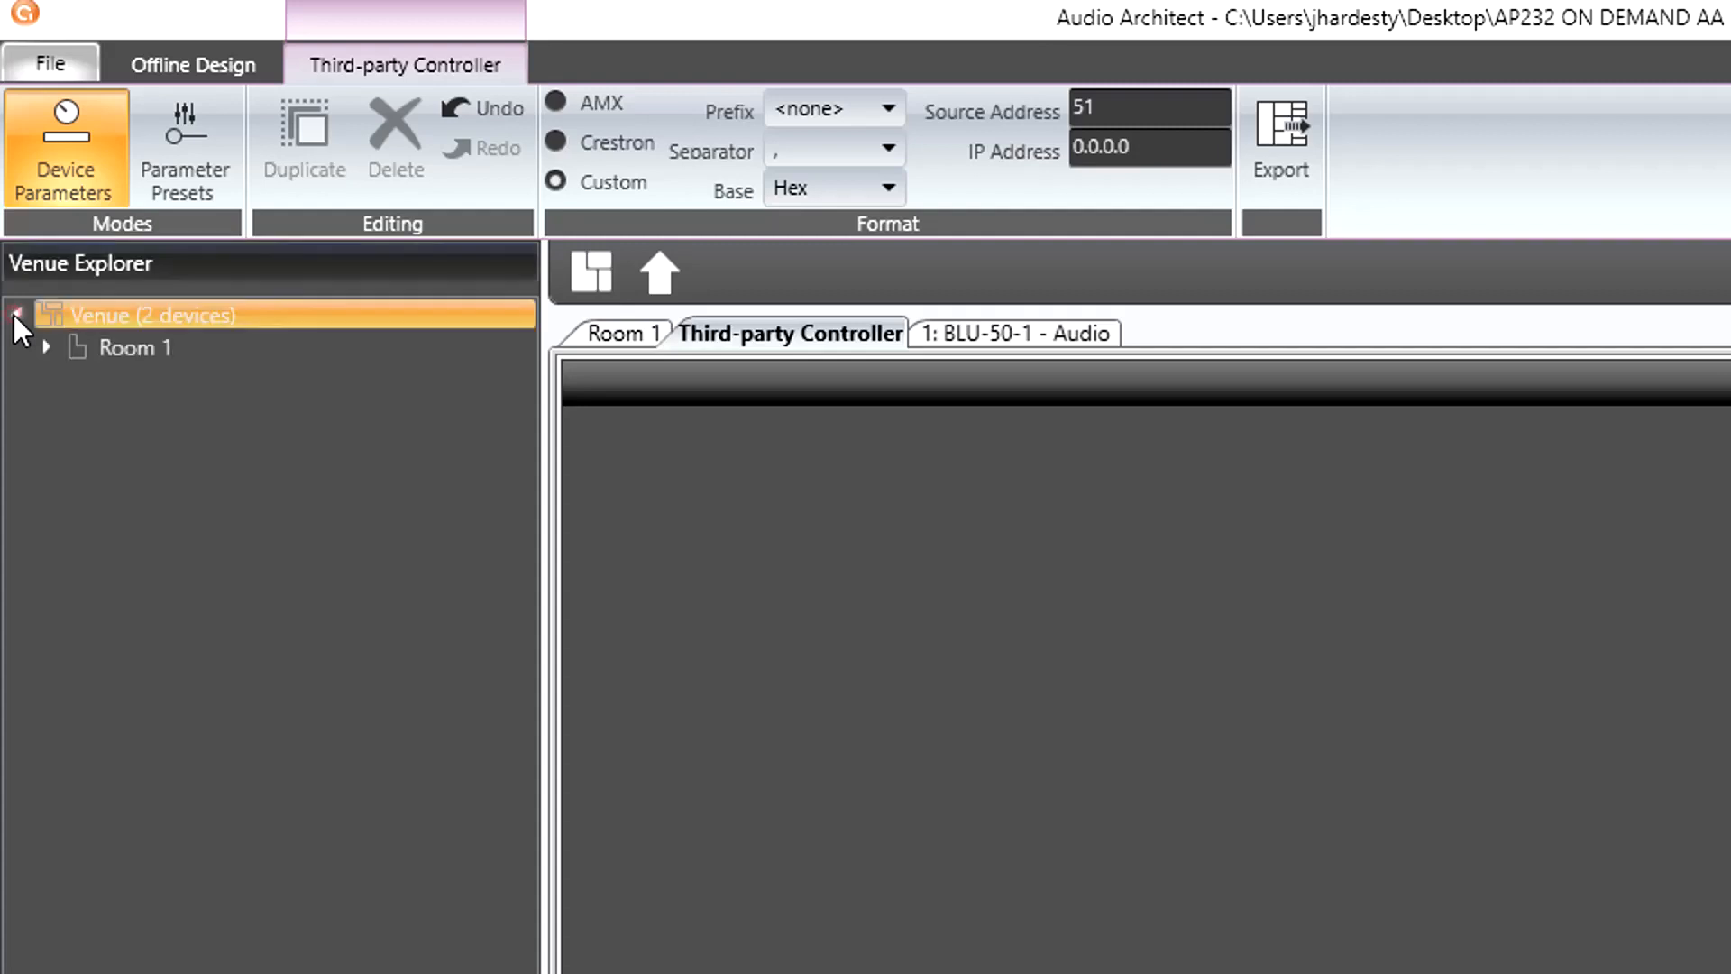
left_click(46, 346)
left_click(78, 373)
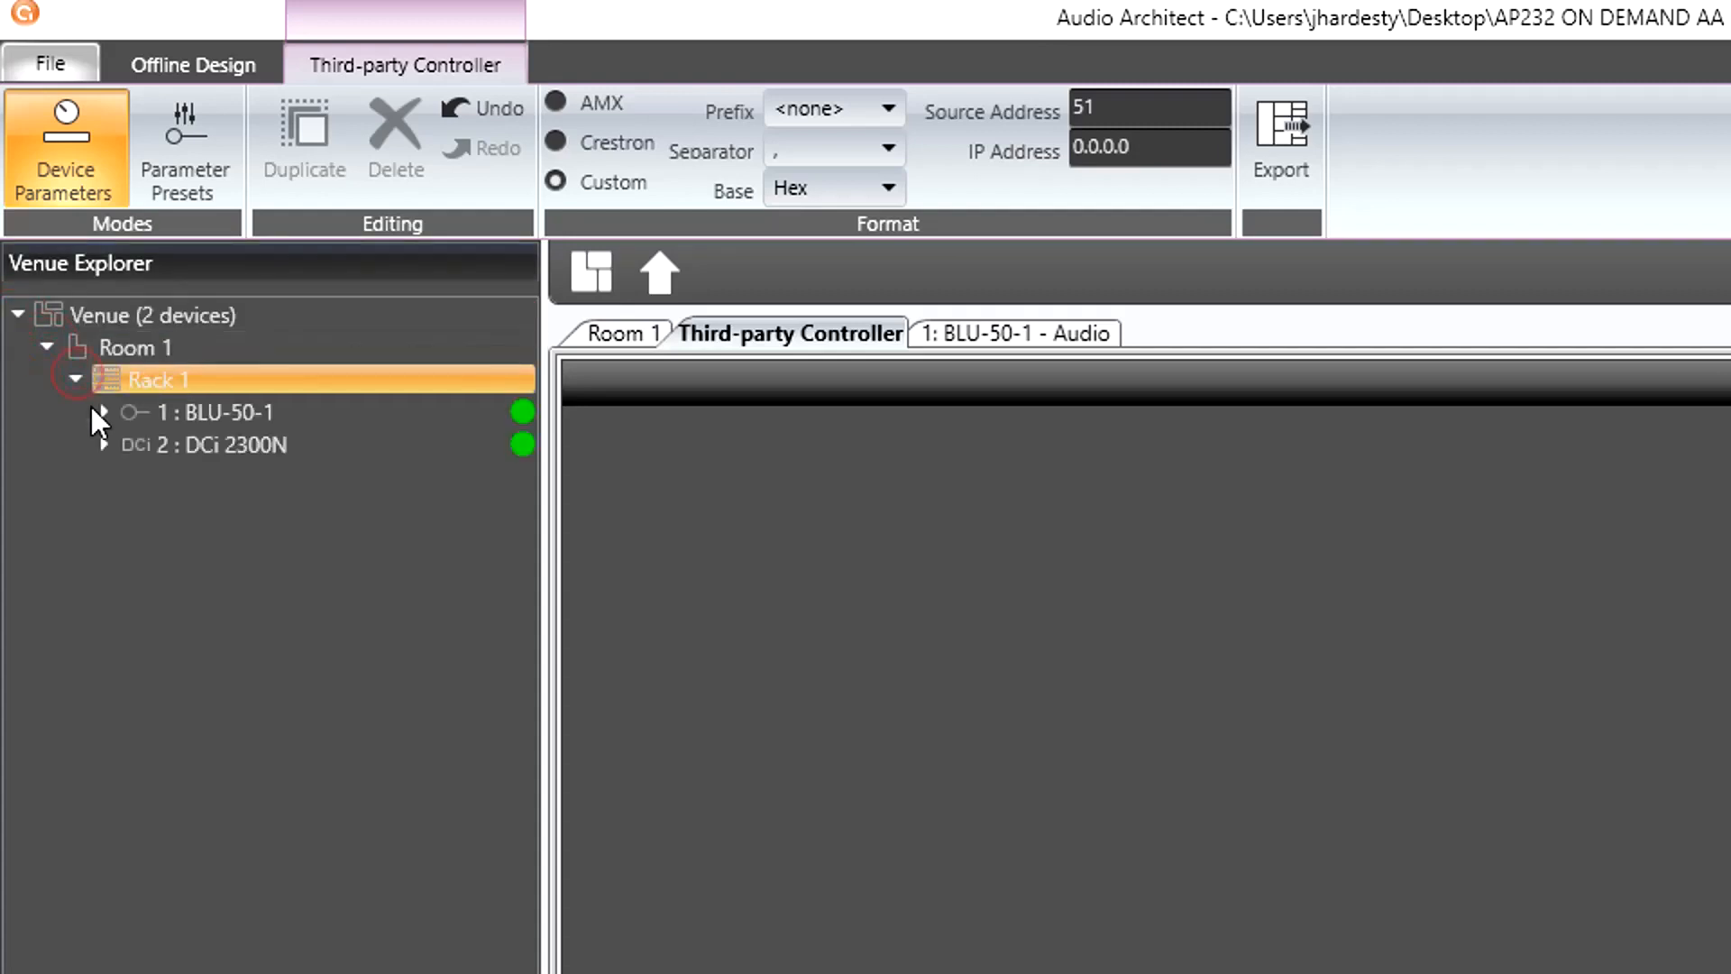
left_click(94, 411)
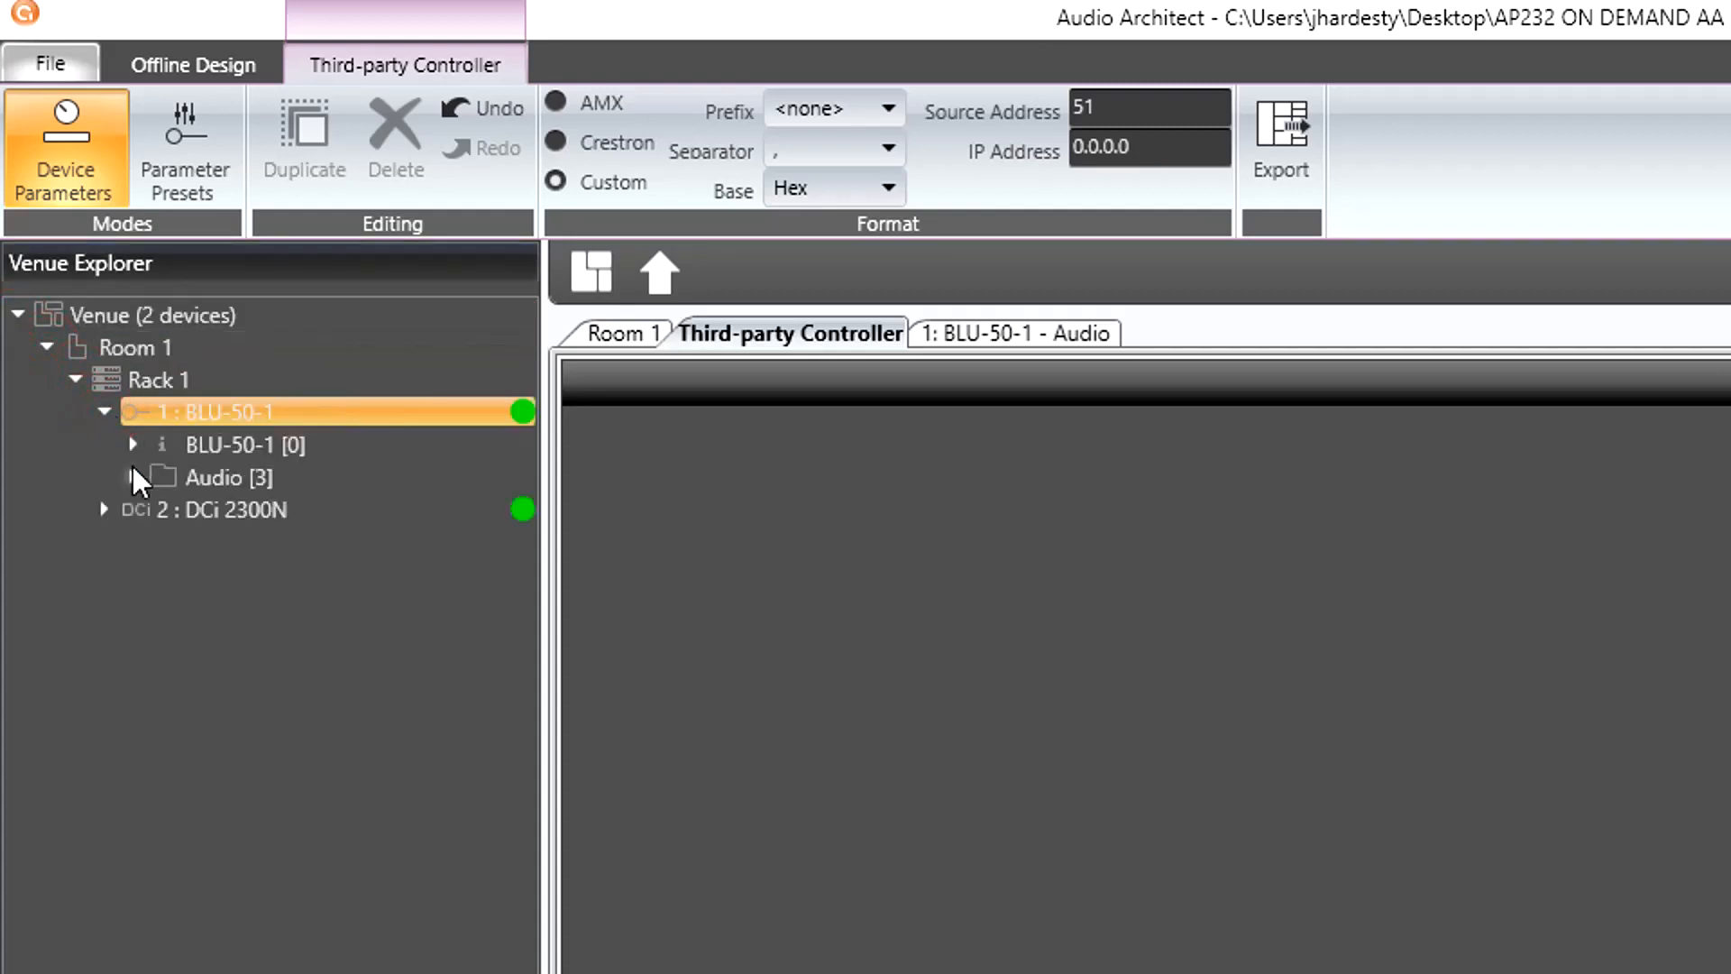
left_click(132, 476)
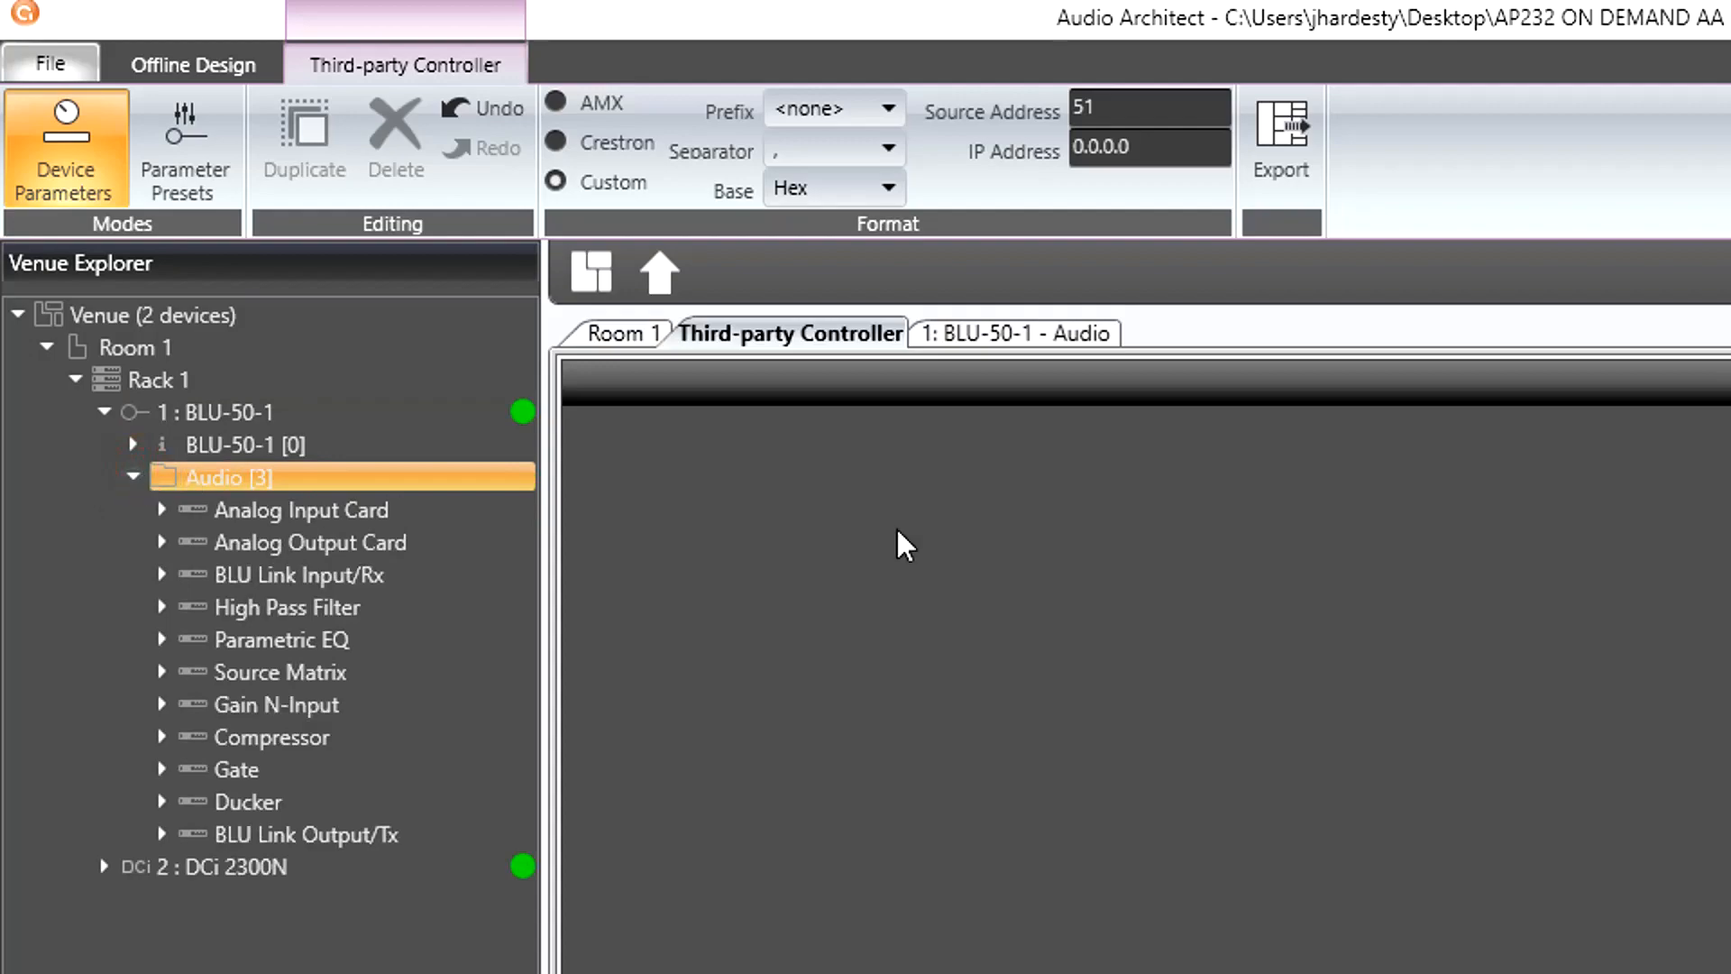
Add the Channel 1 gain parameter from the BLU-50-1 ROOM GAIN object's control panel to the Third-party Controller
left_click(972, 332)
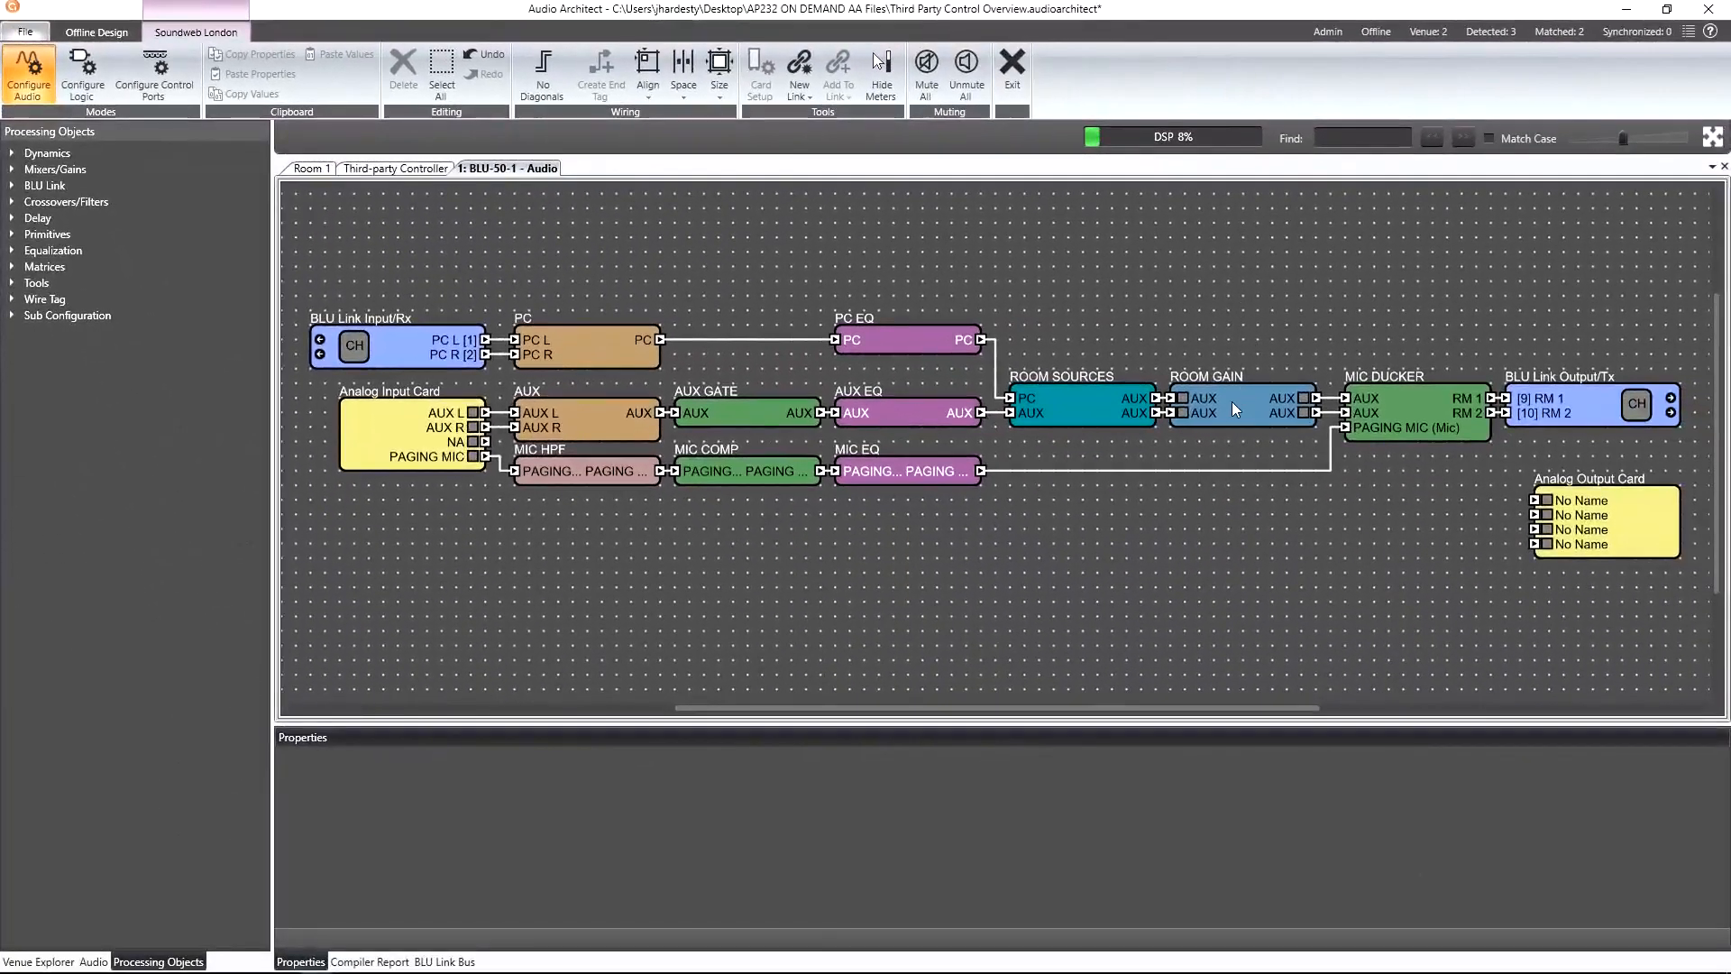
double_click(1231, 403)
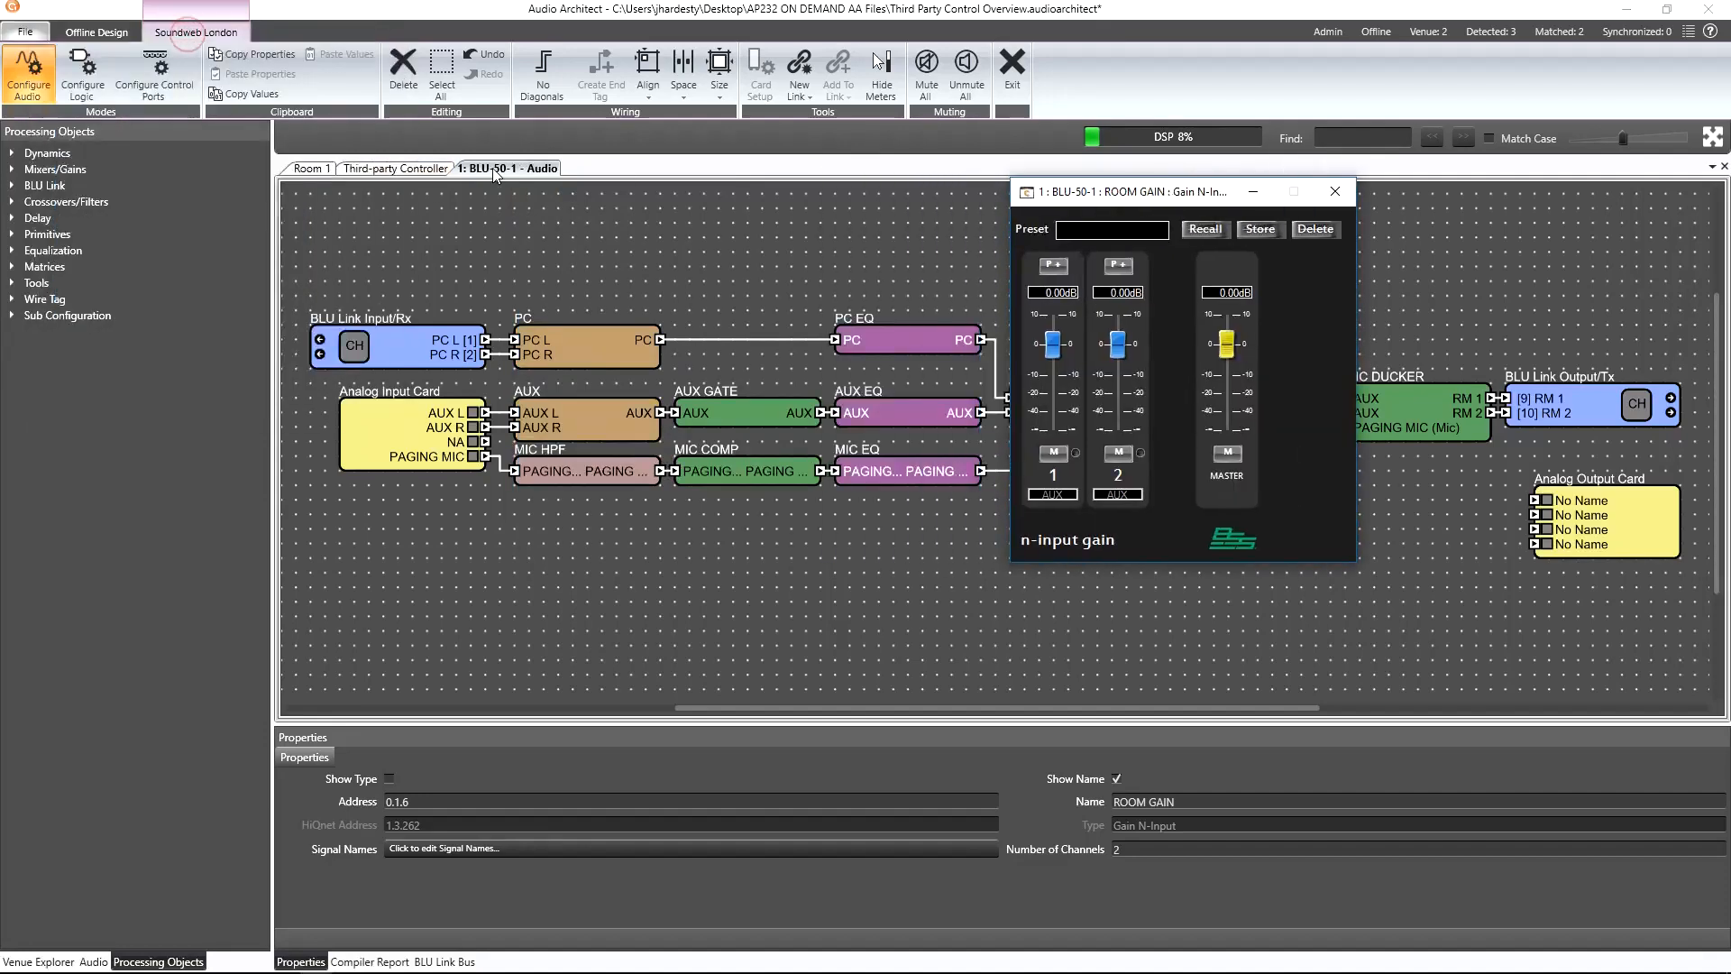
left_click(386, 168)
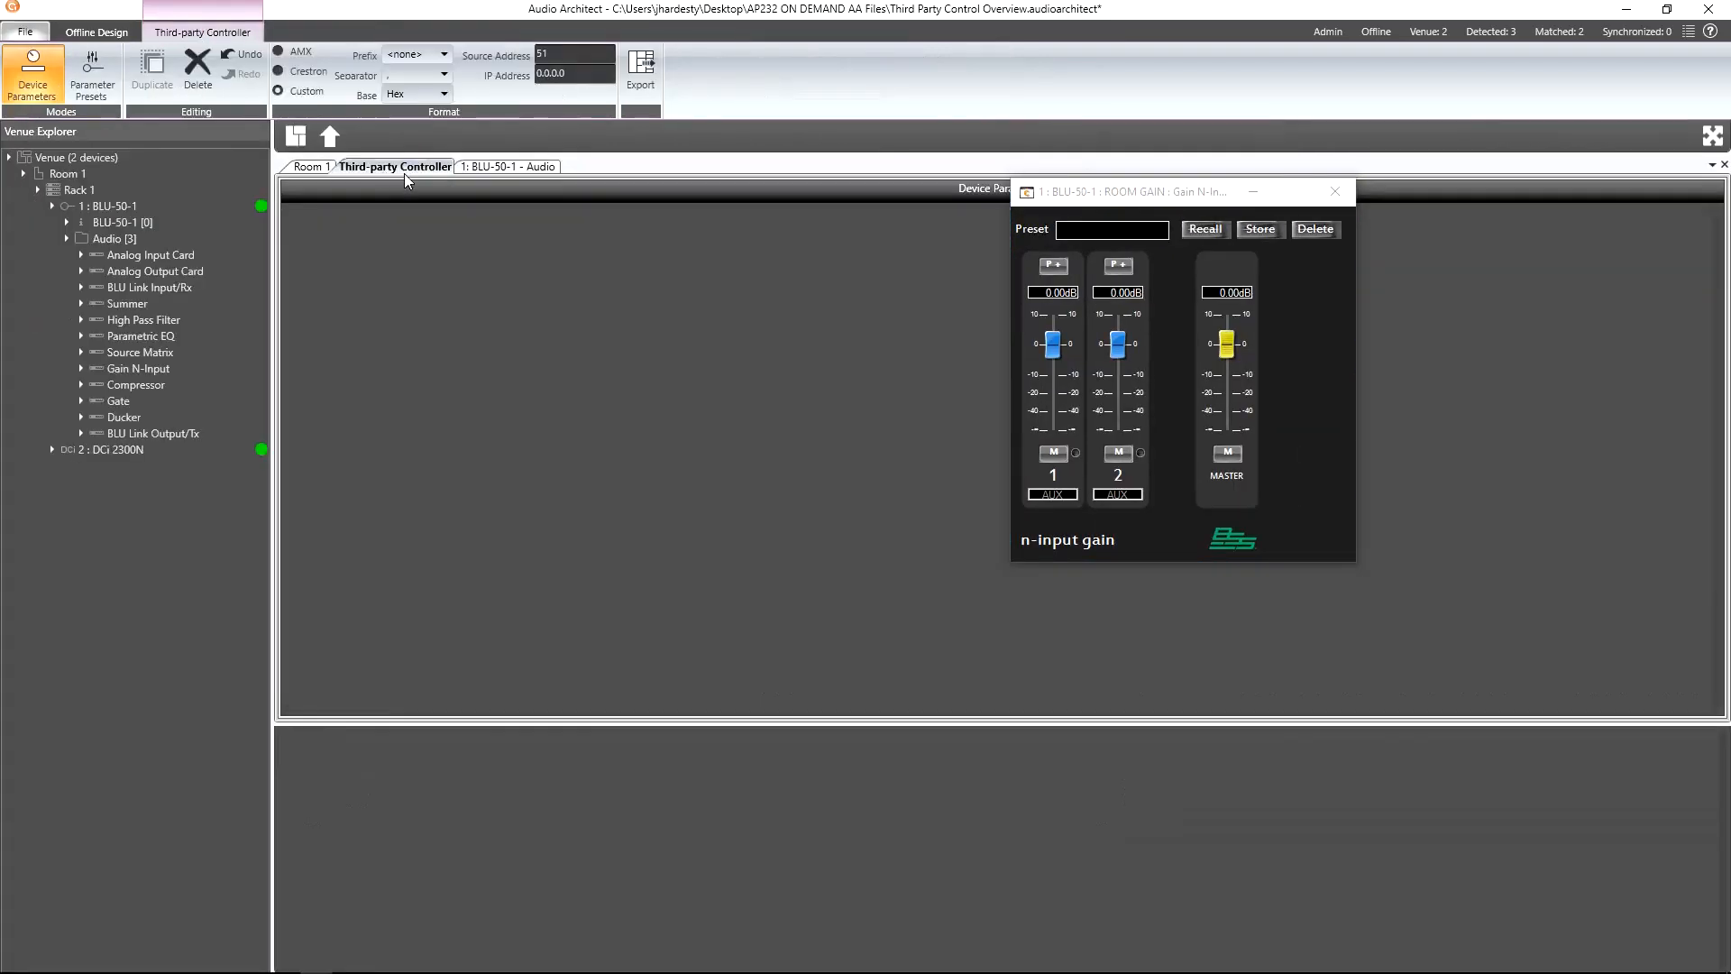
left_click_drag(1232, 411, 843, 383)
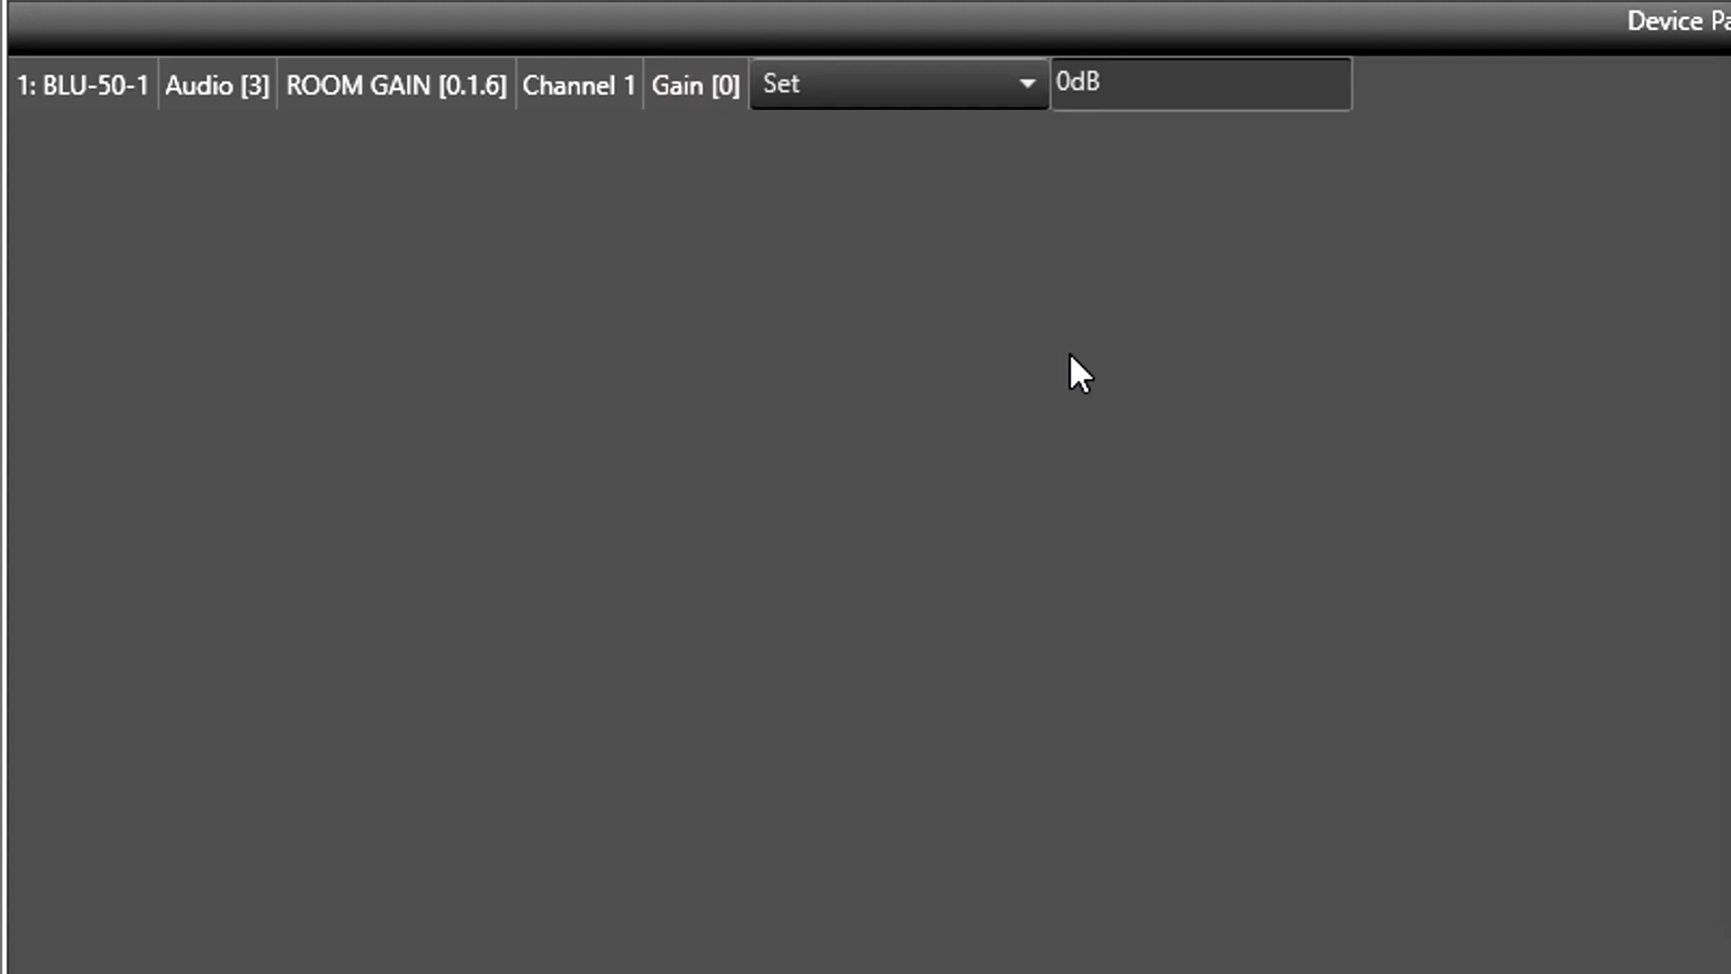
Review the command types available for the Channel 1 gain entry and copy its 0 dB Set string
left_click(951, 98)
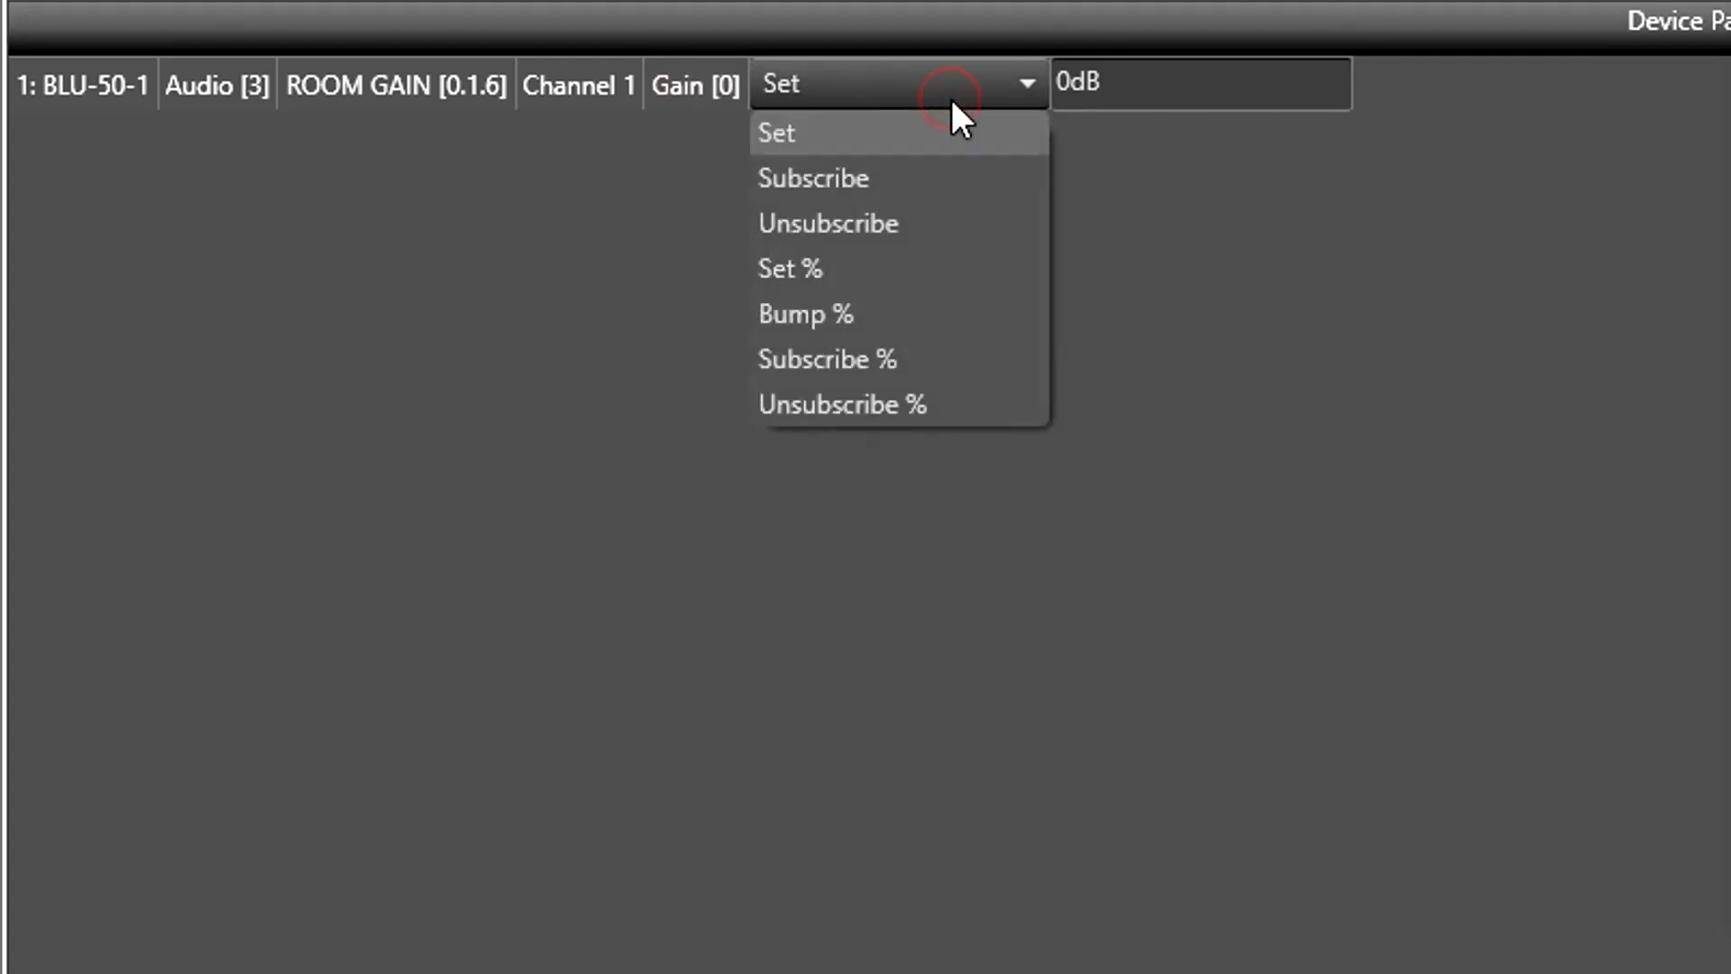
left_click(1193, 191)
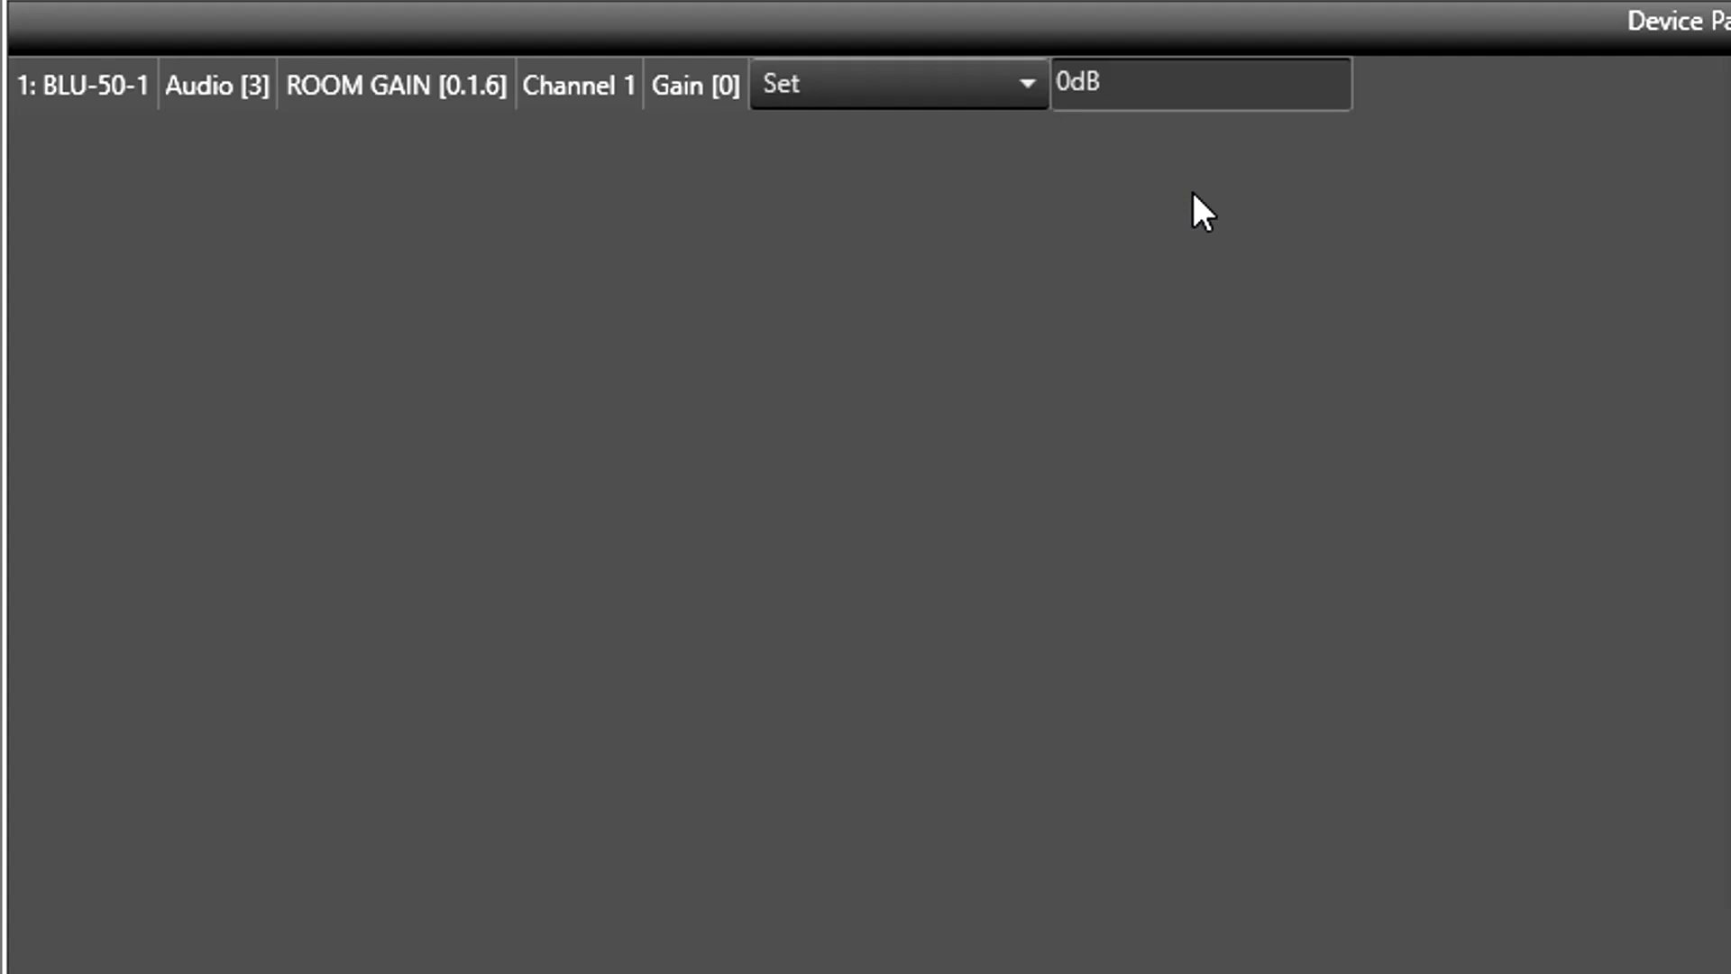
left_click(678, 87)
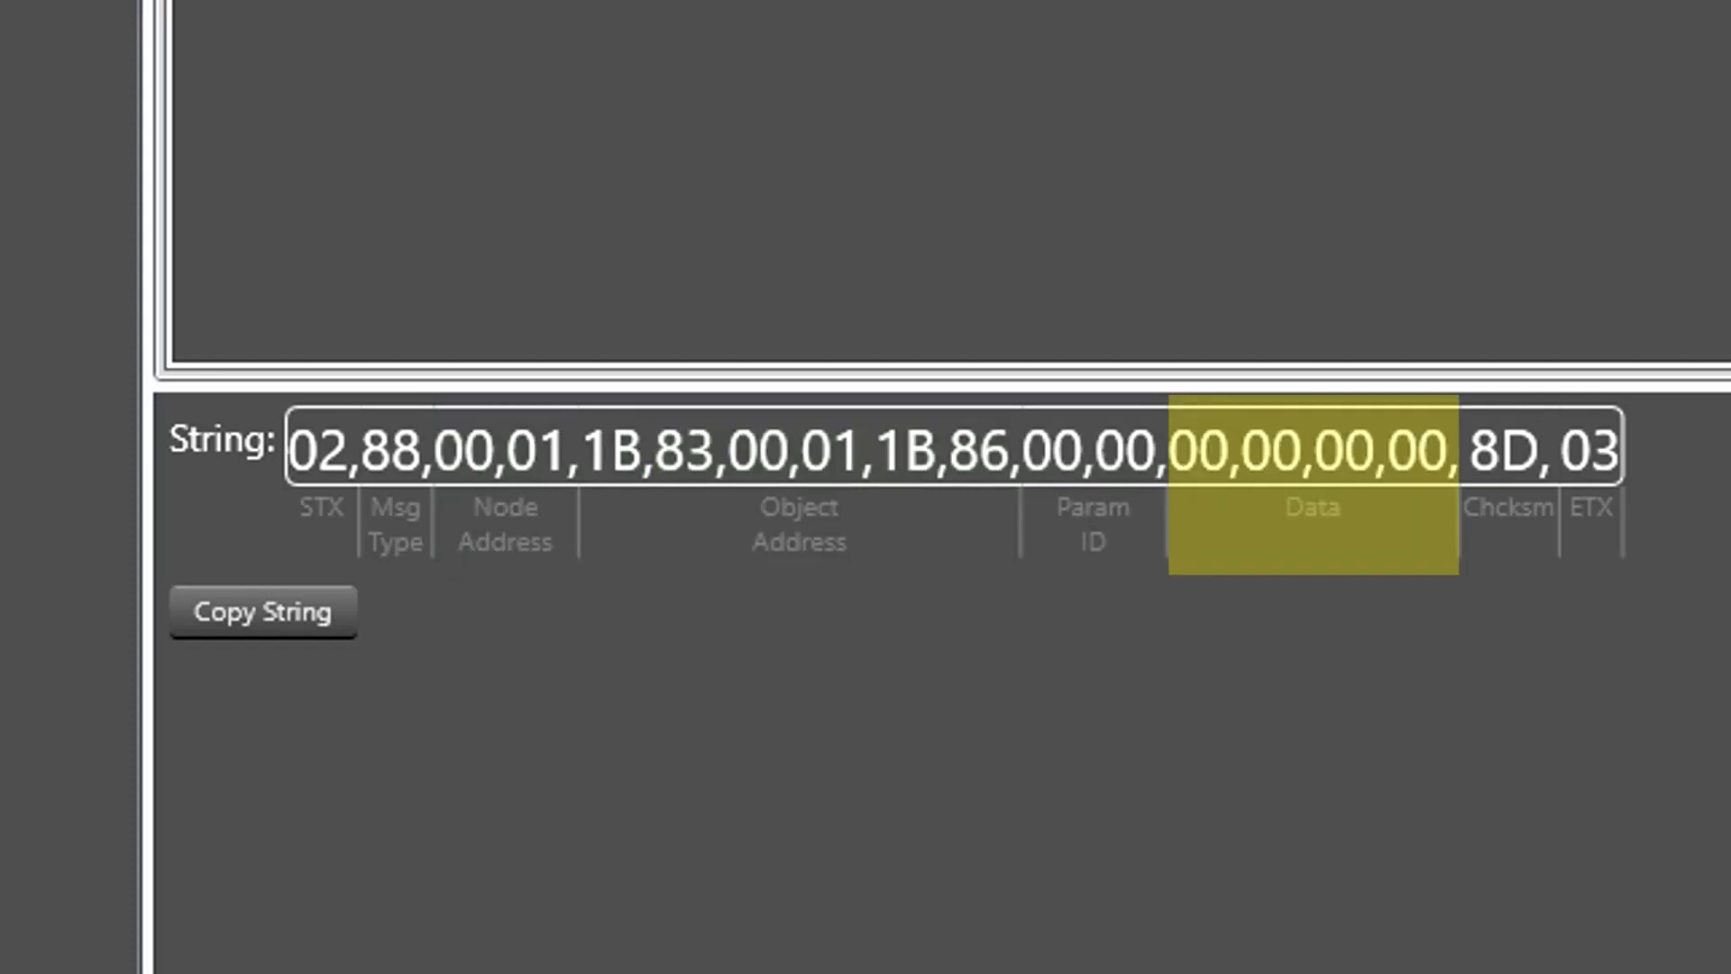
left_click(226, 604)
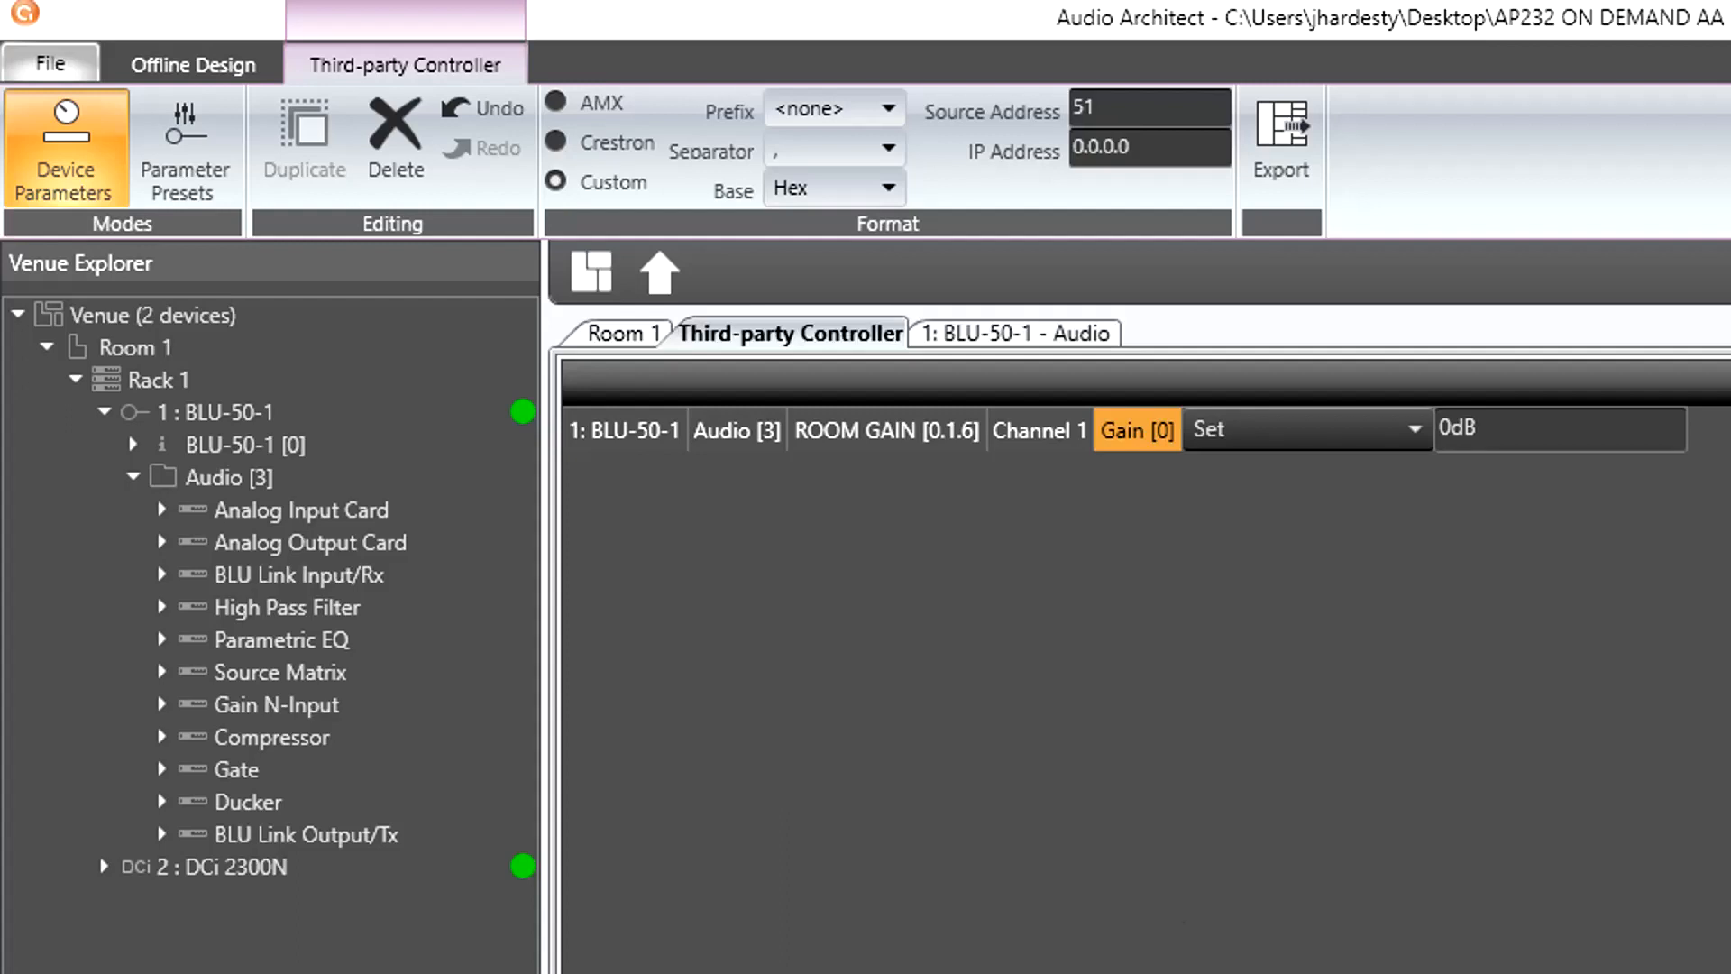
Duplicate the ROOM GAIN Channel 1 gain entry and set the copy's value to -3 dB
left_click(1127, 433)
left_click(283, 162)
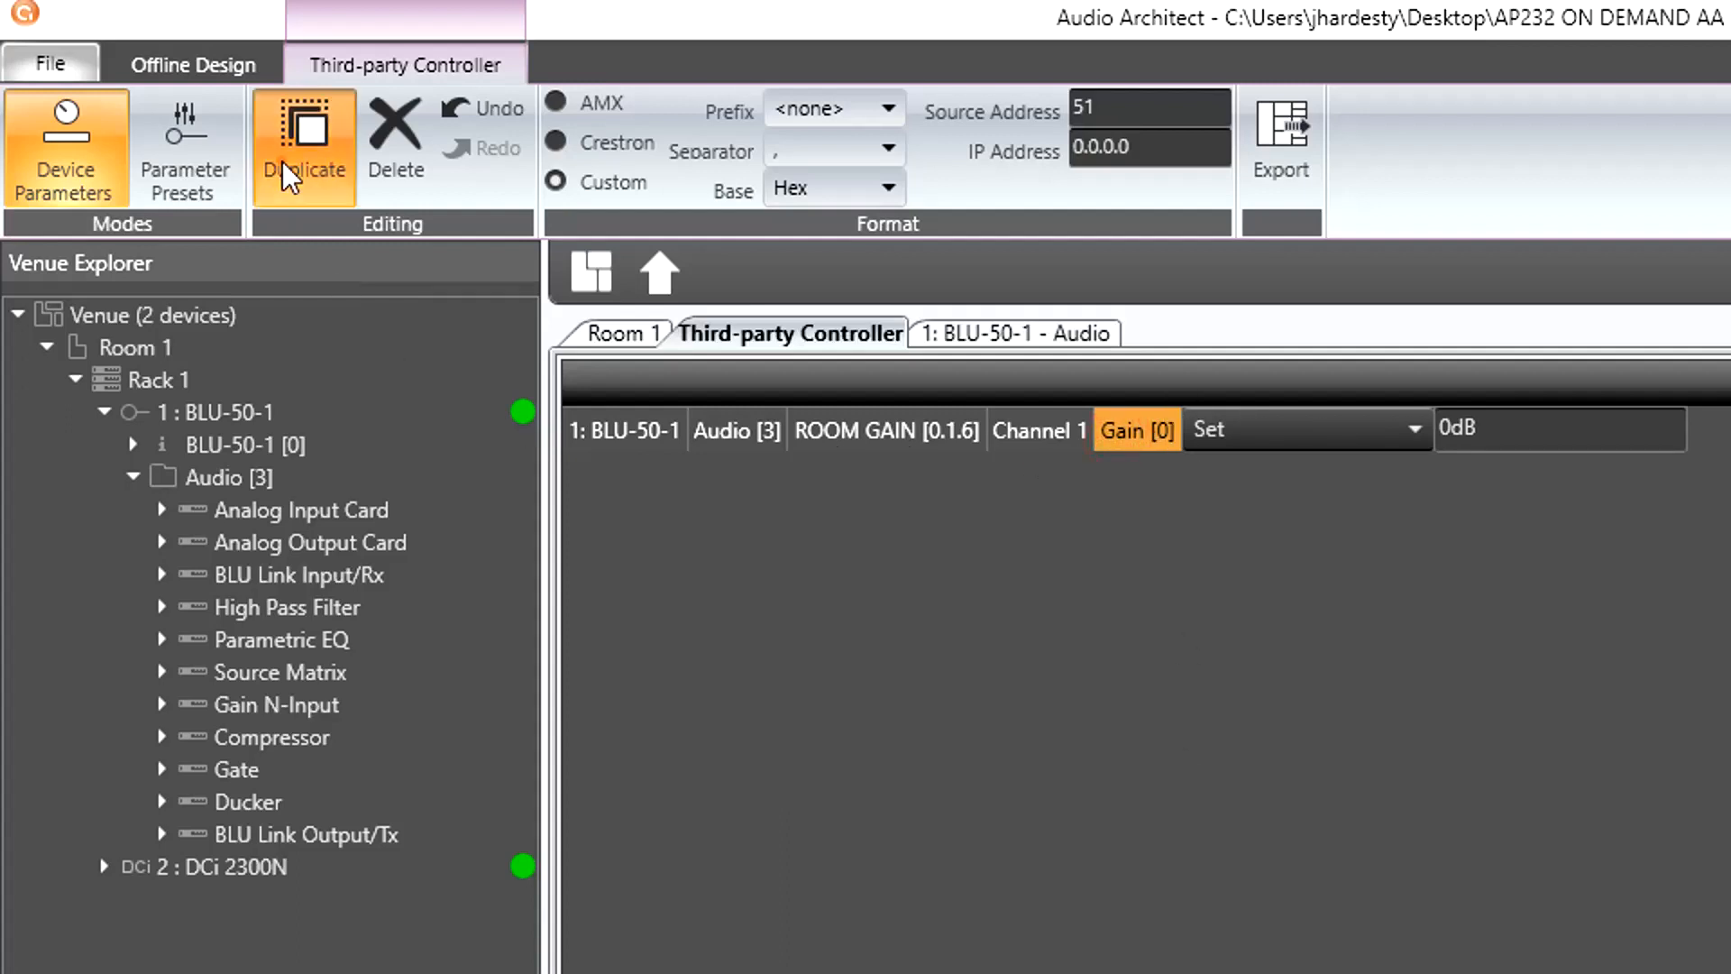
left_click(1163, 475)
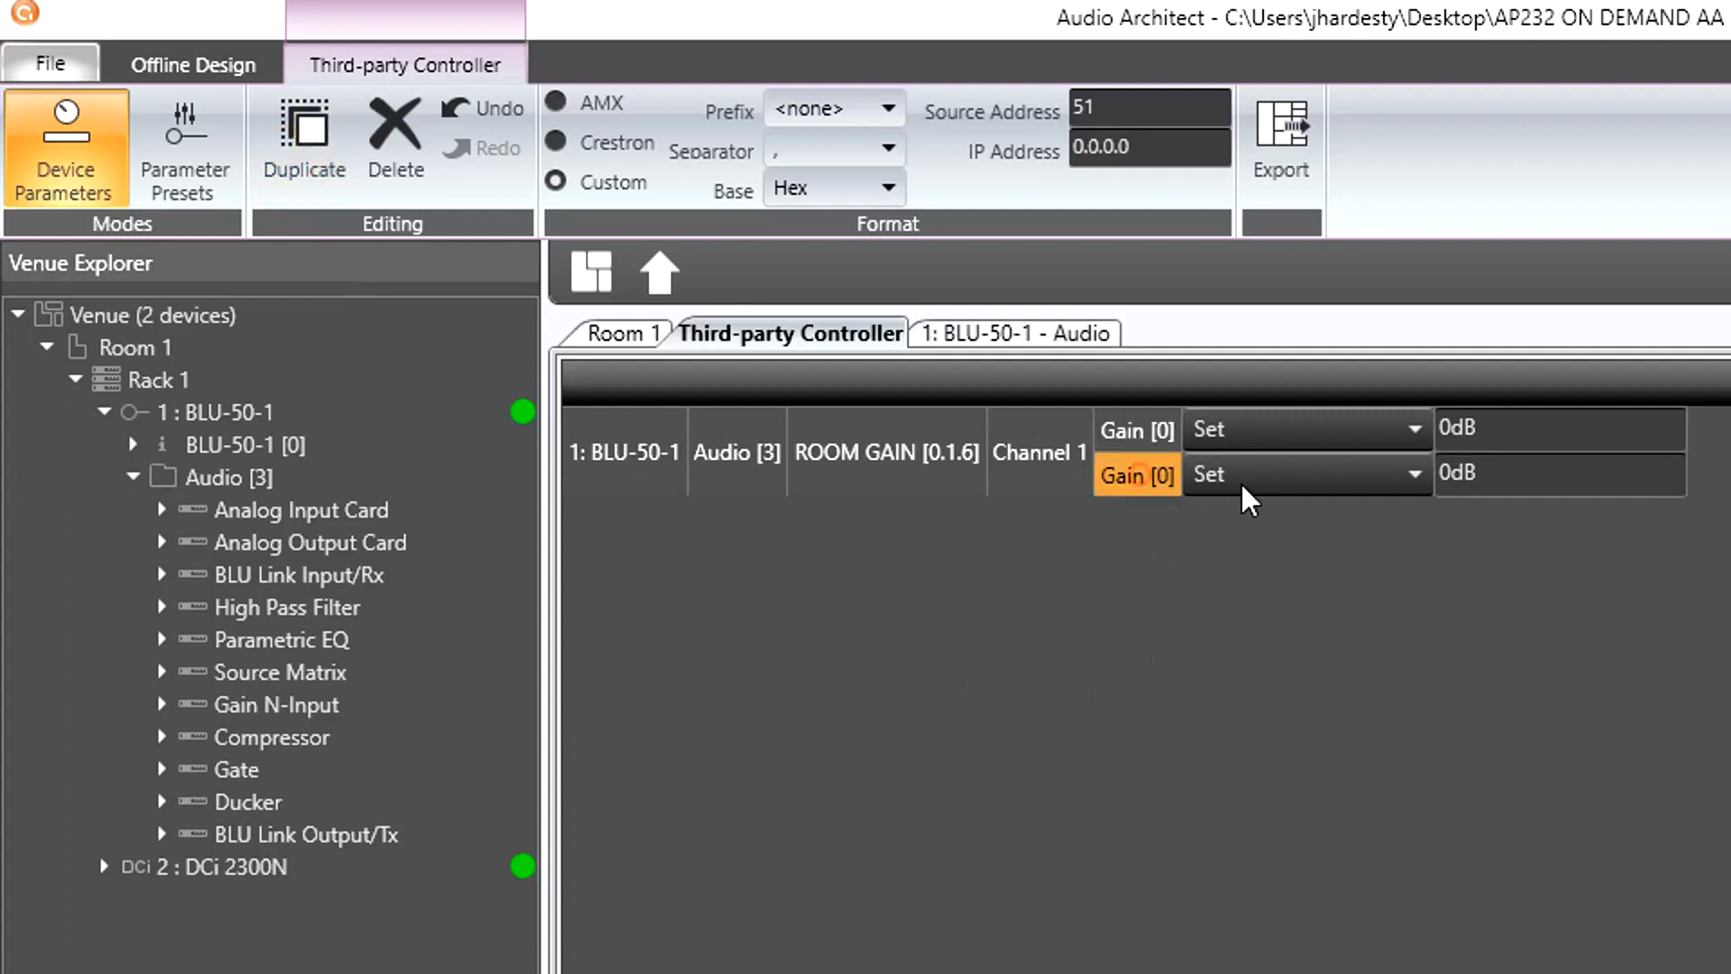
left_click(1522, 467)
type("-3")
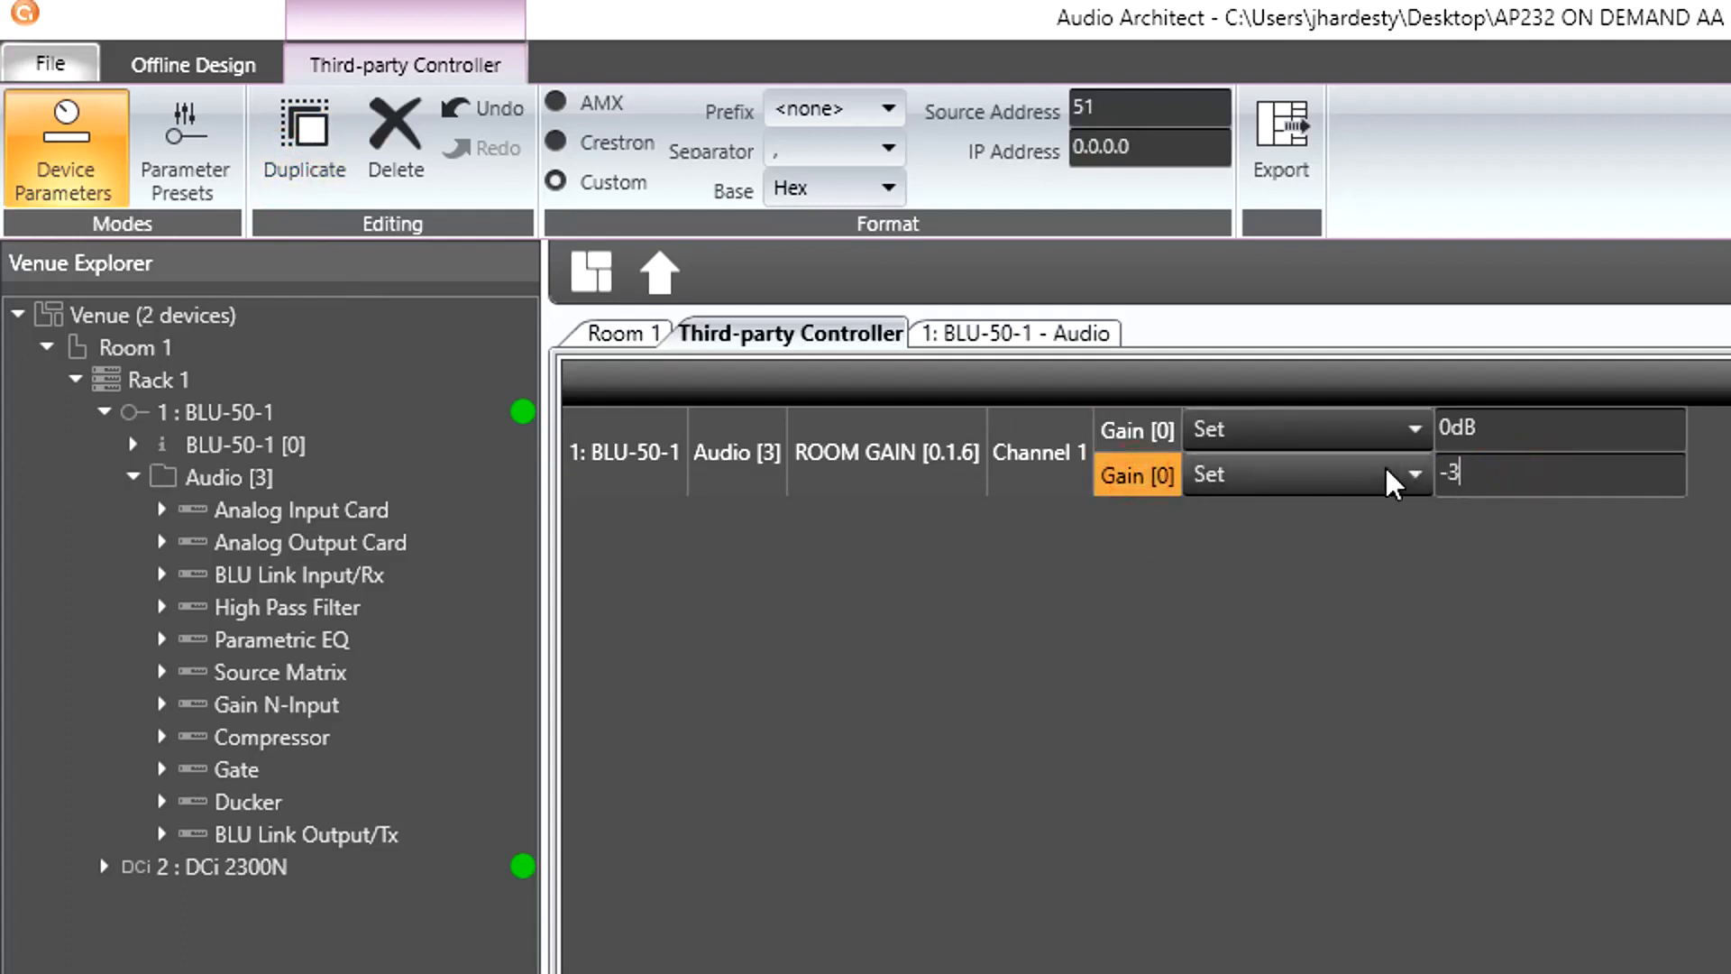
key("Return")
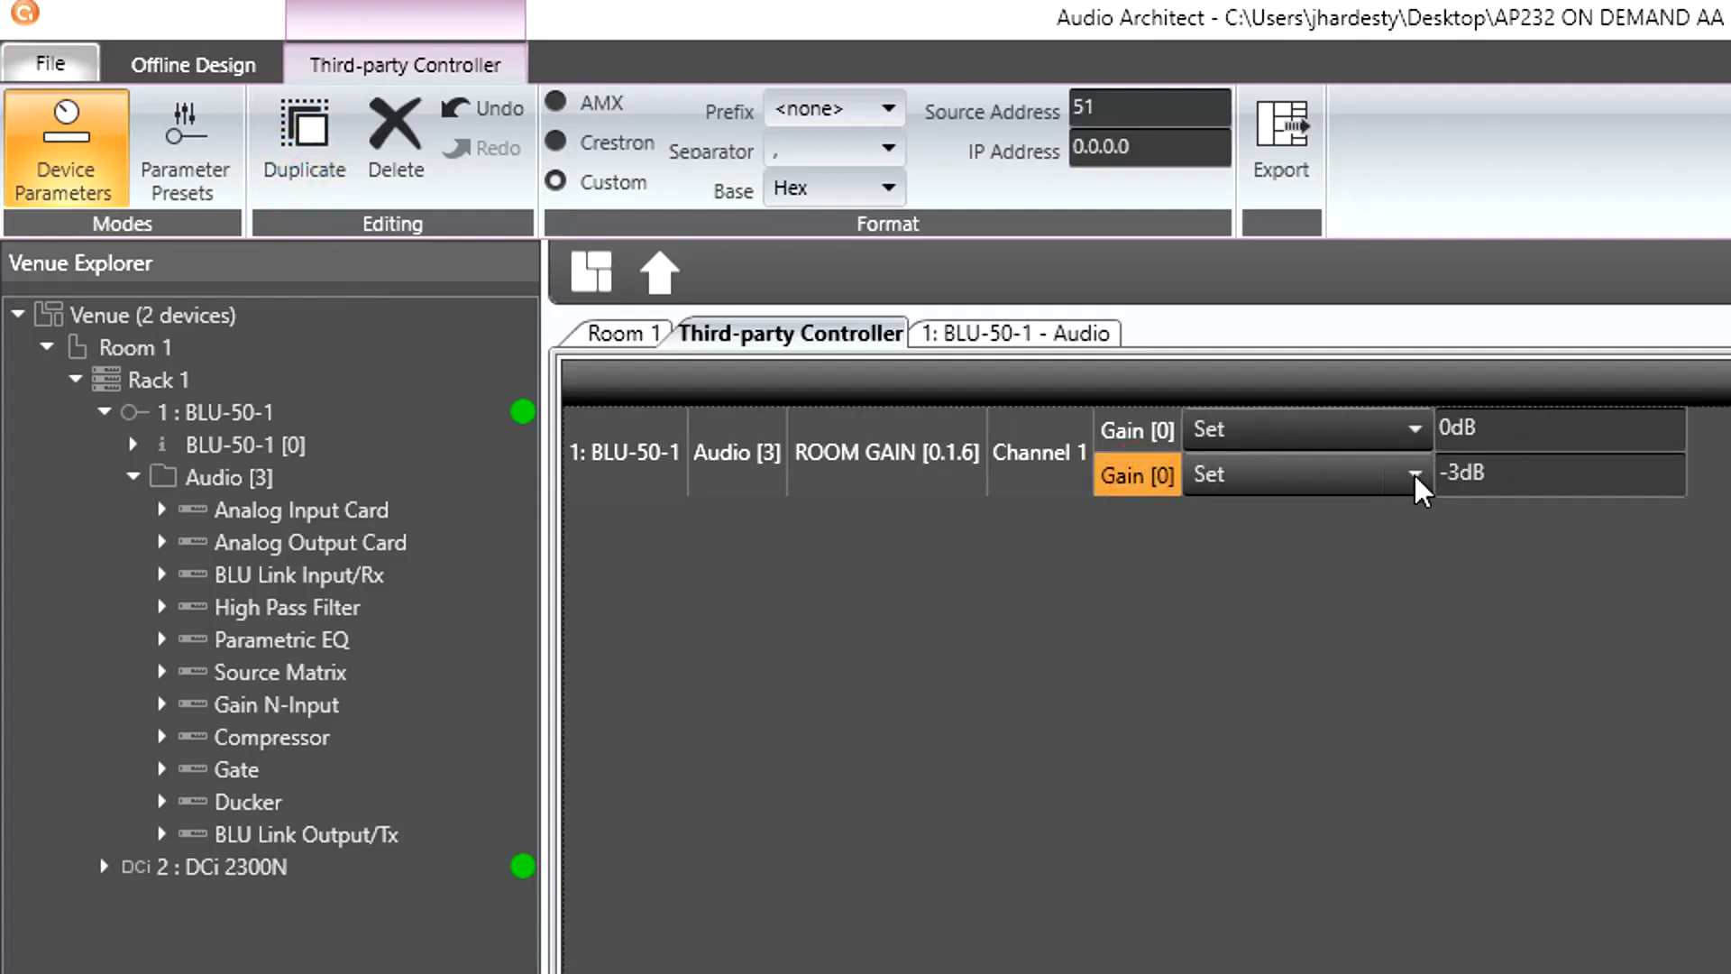
left_click_drag(1730, 631, 1513, 548)
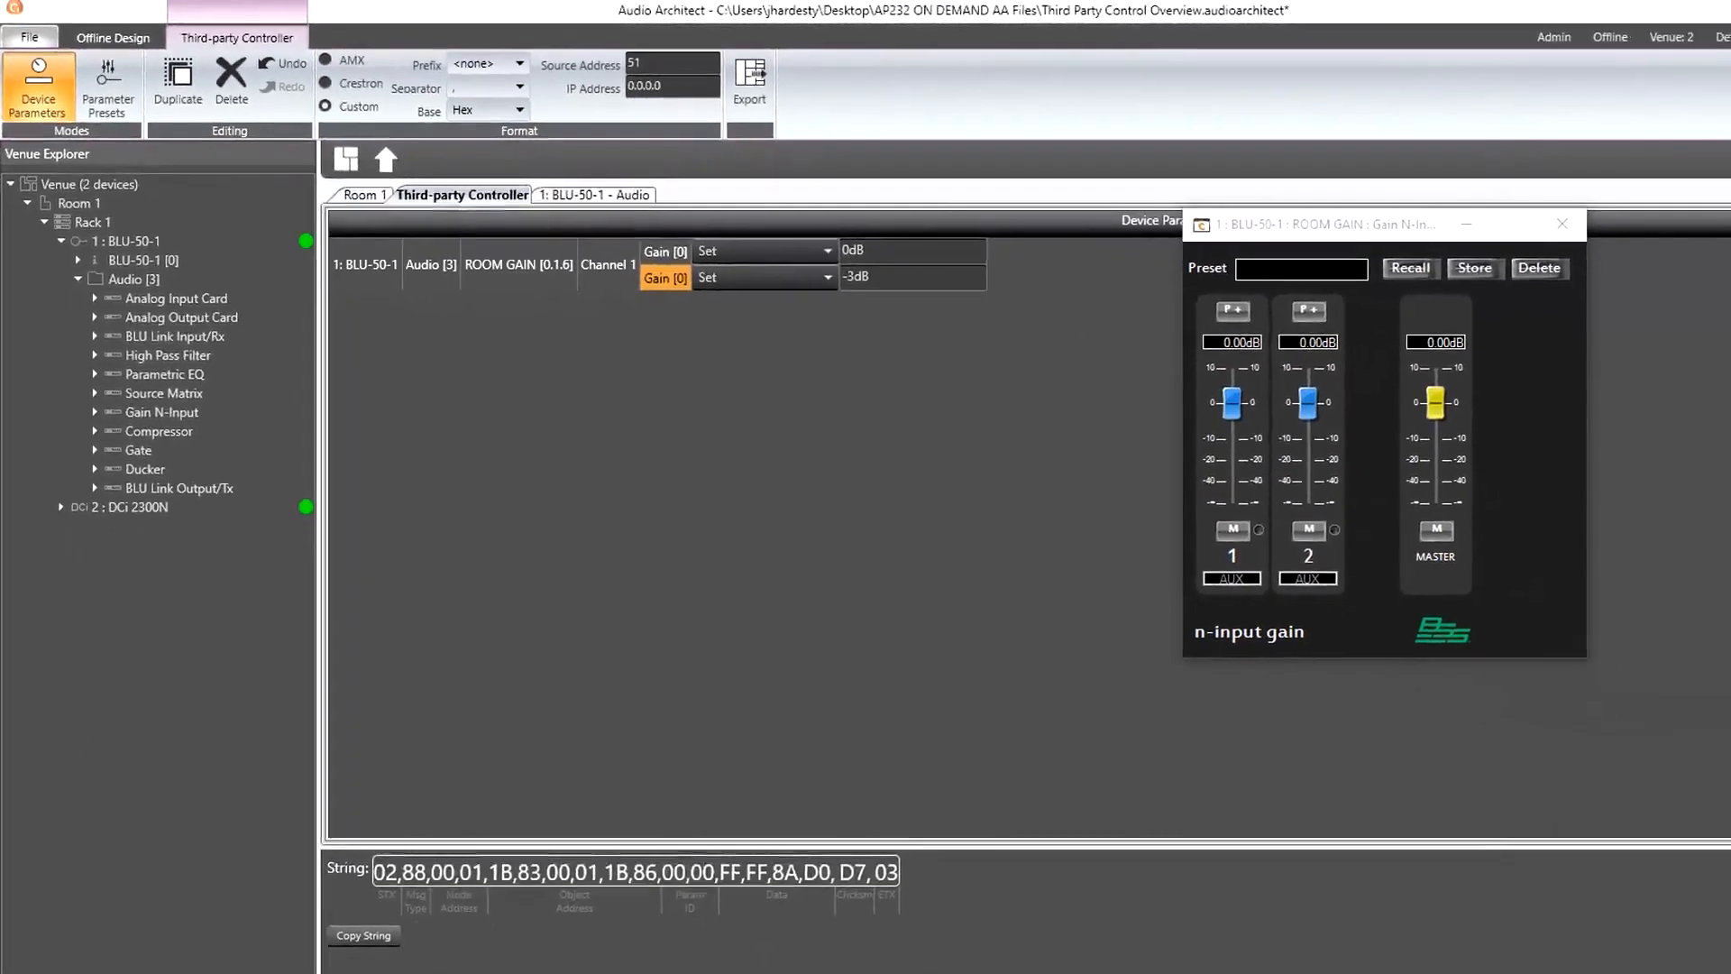
Try the AMX, Crestron and Custom string formats and review the Custom prefix and separator options
left_click(343, 56)
left_click(352, 83)
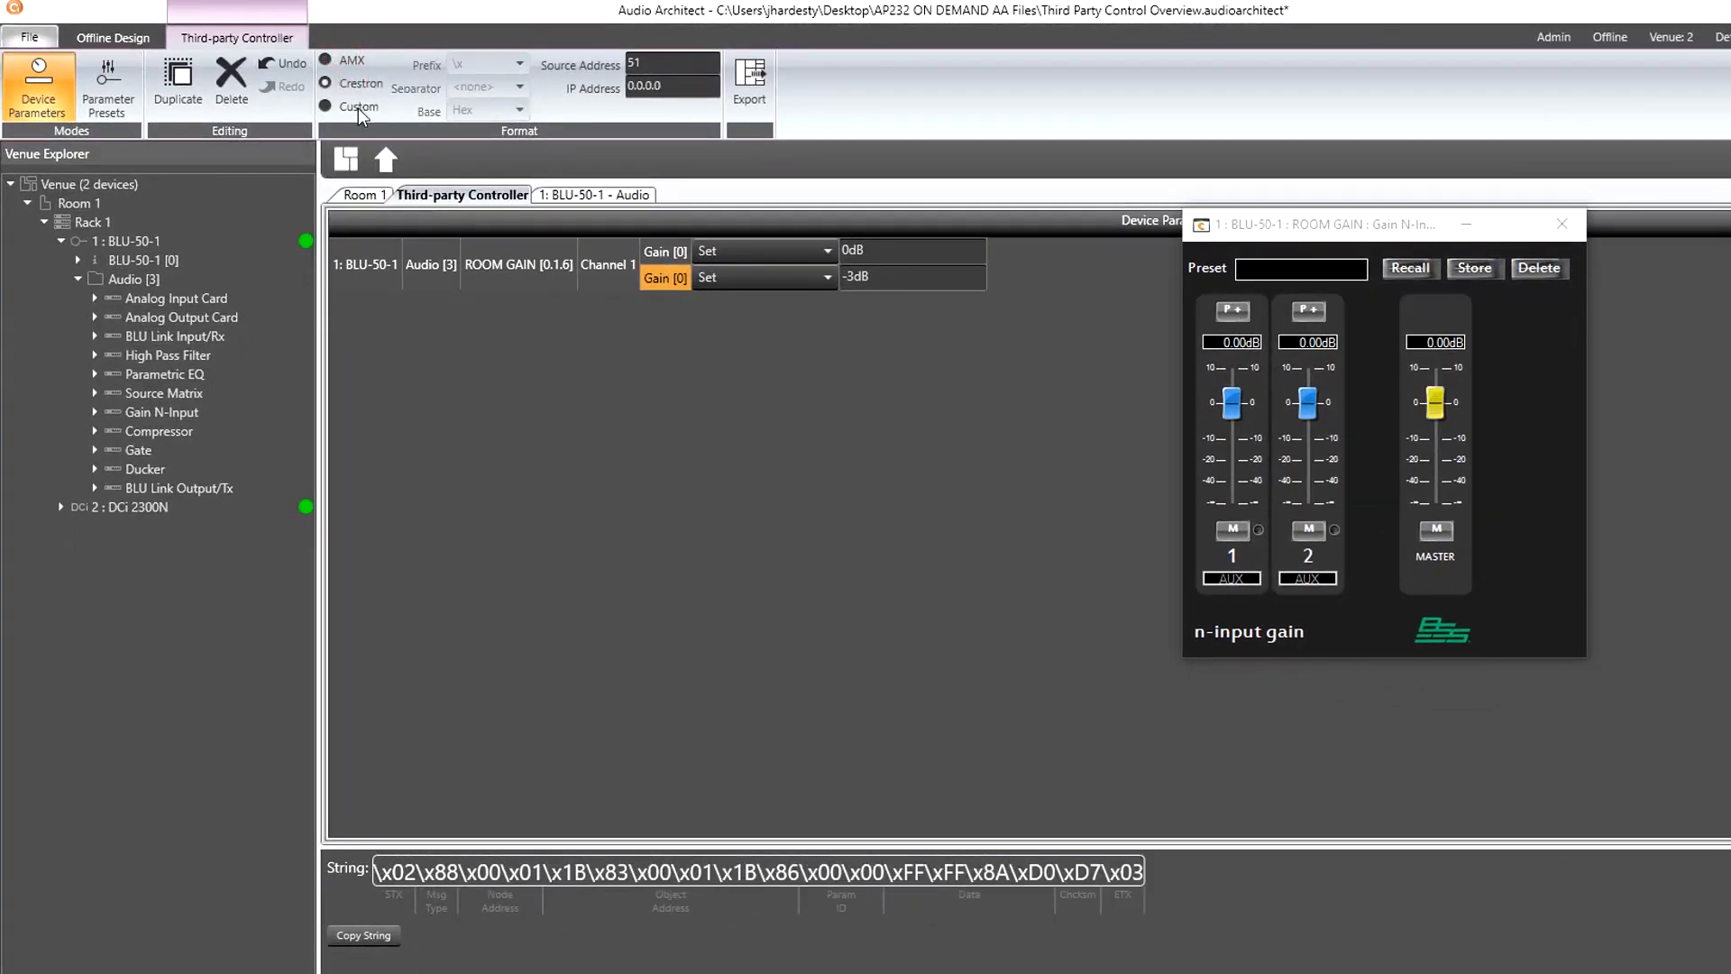
left_click(358, 108)
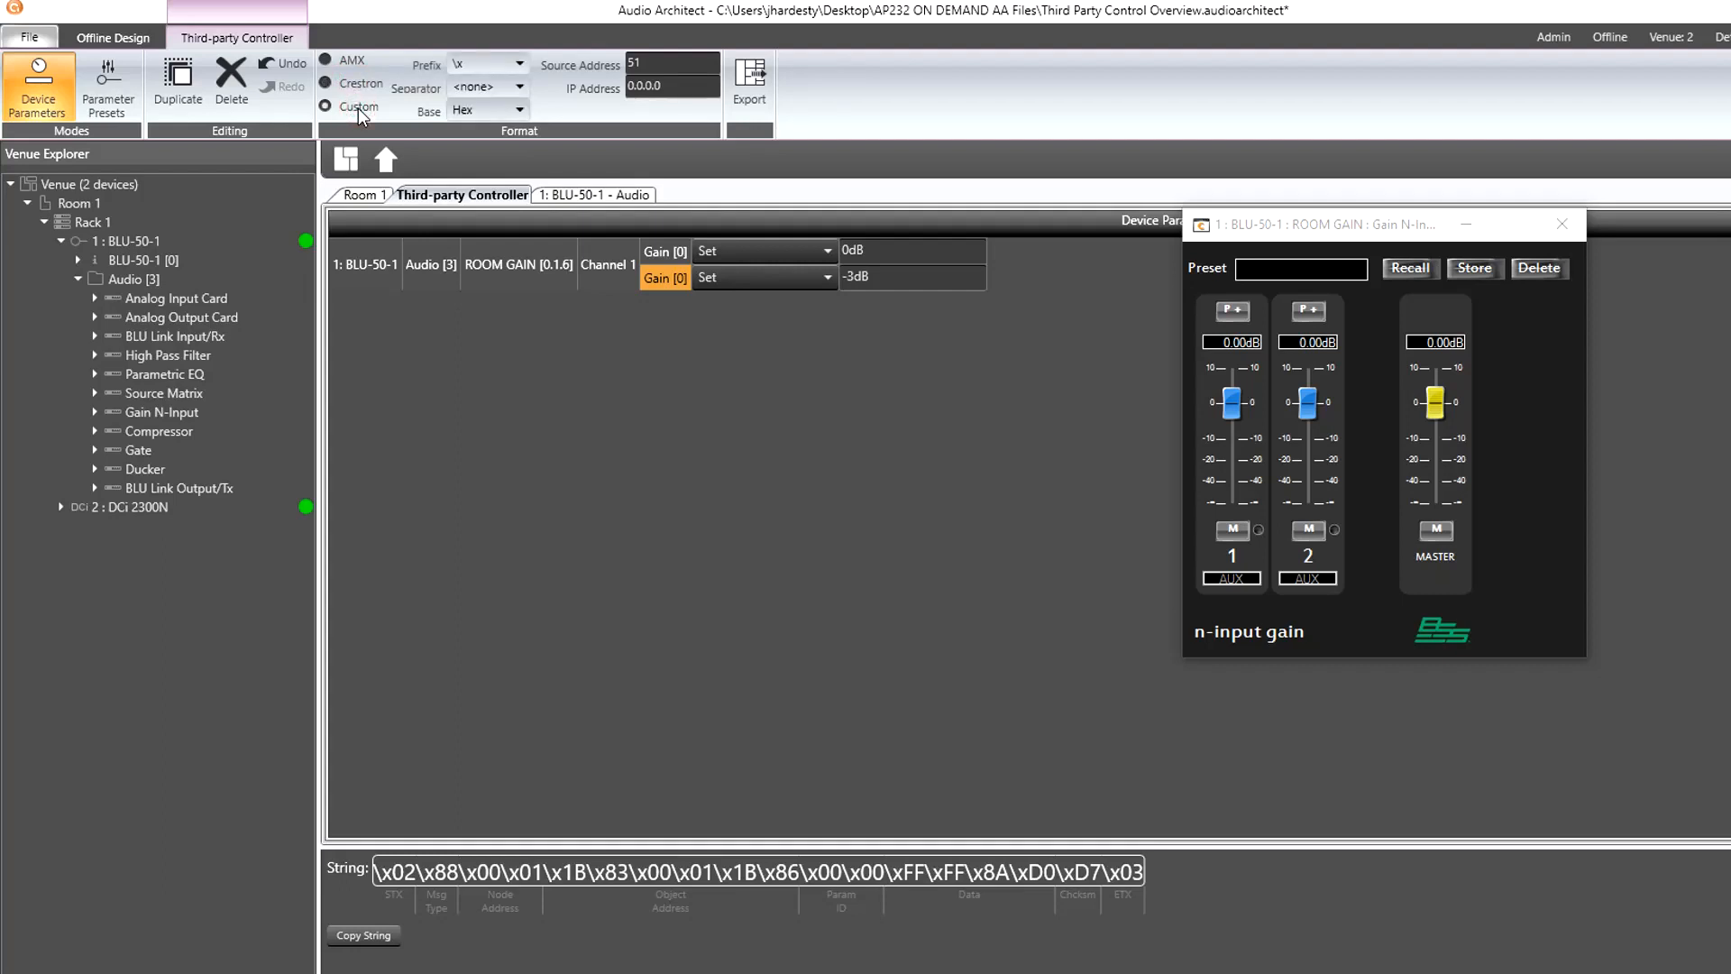
left_click(520, 65)
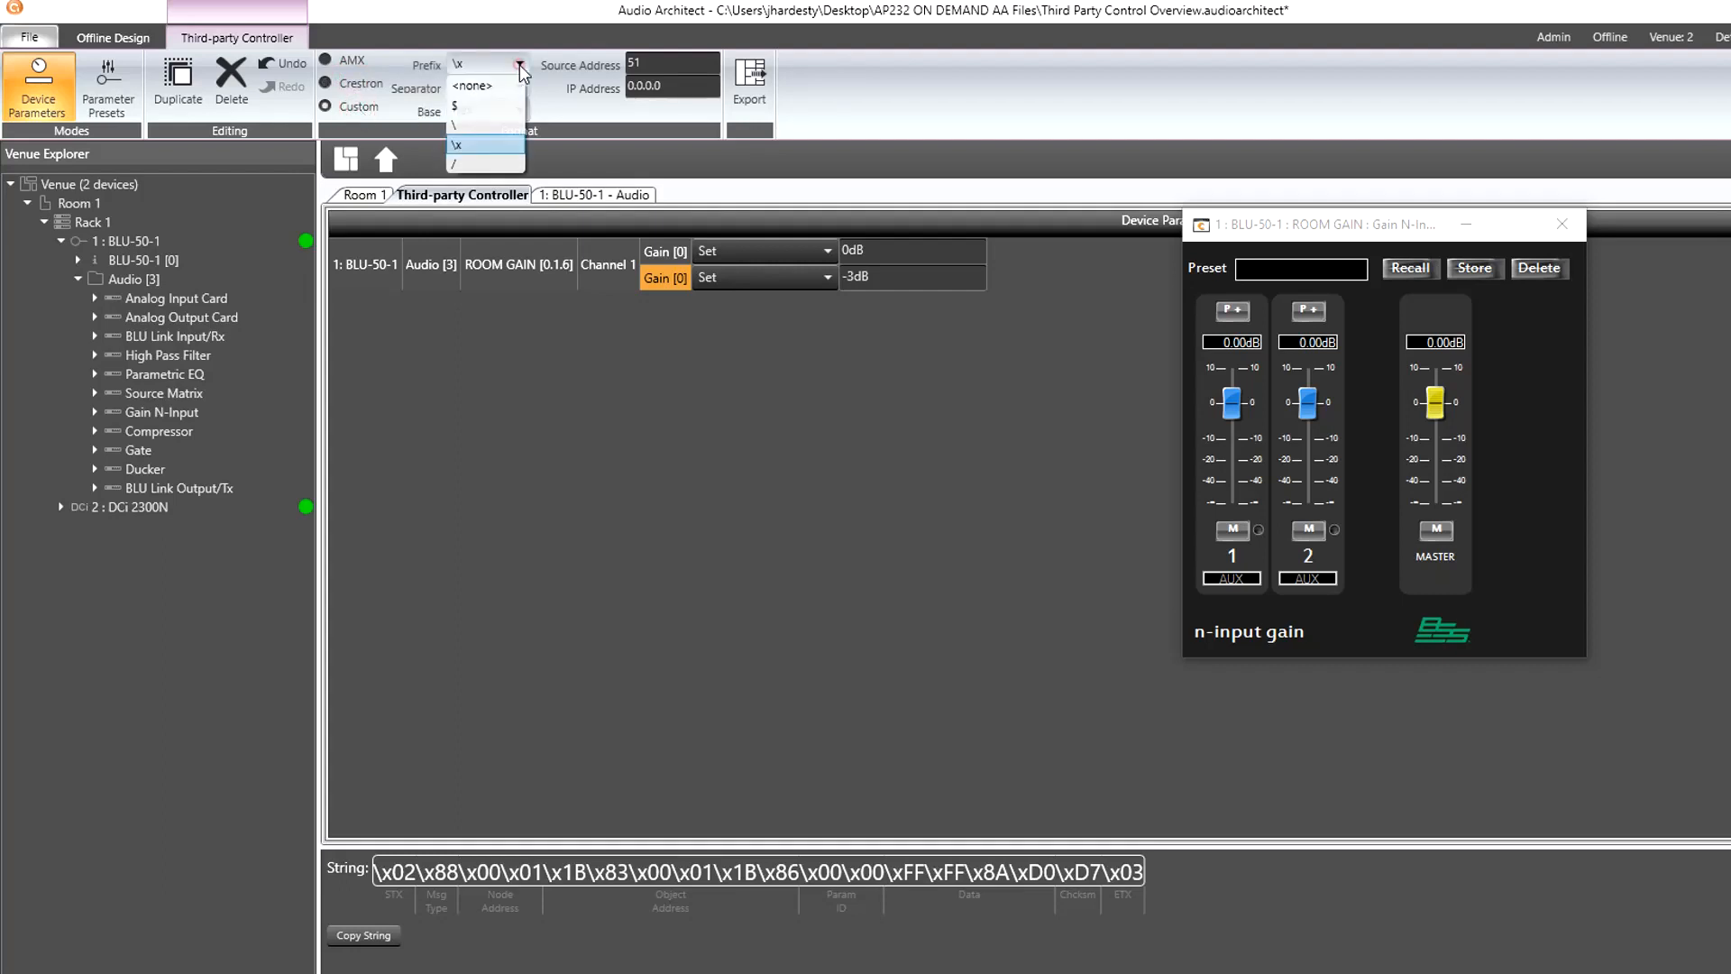
left_click(521, 66)
left_click(518, 87)
left_click(514, 92)
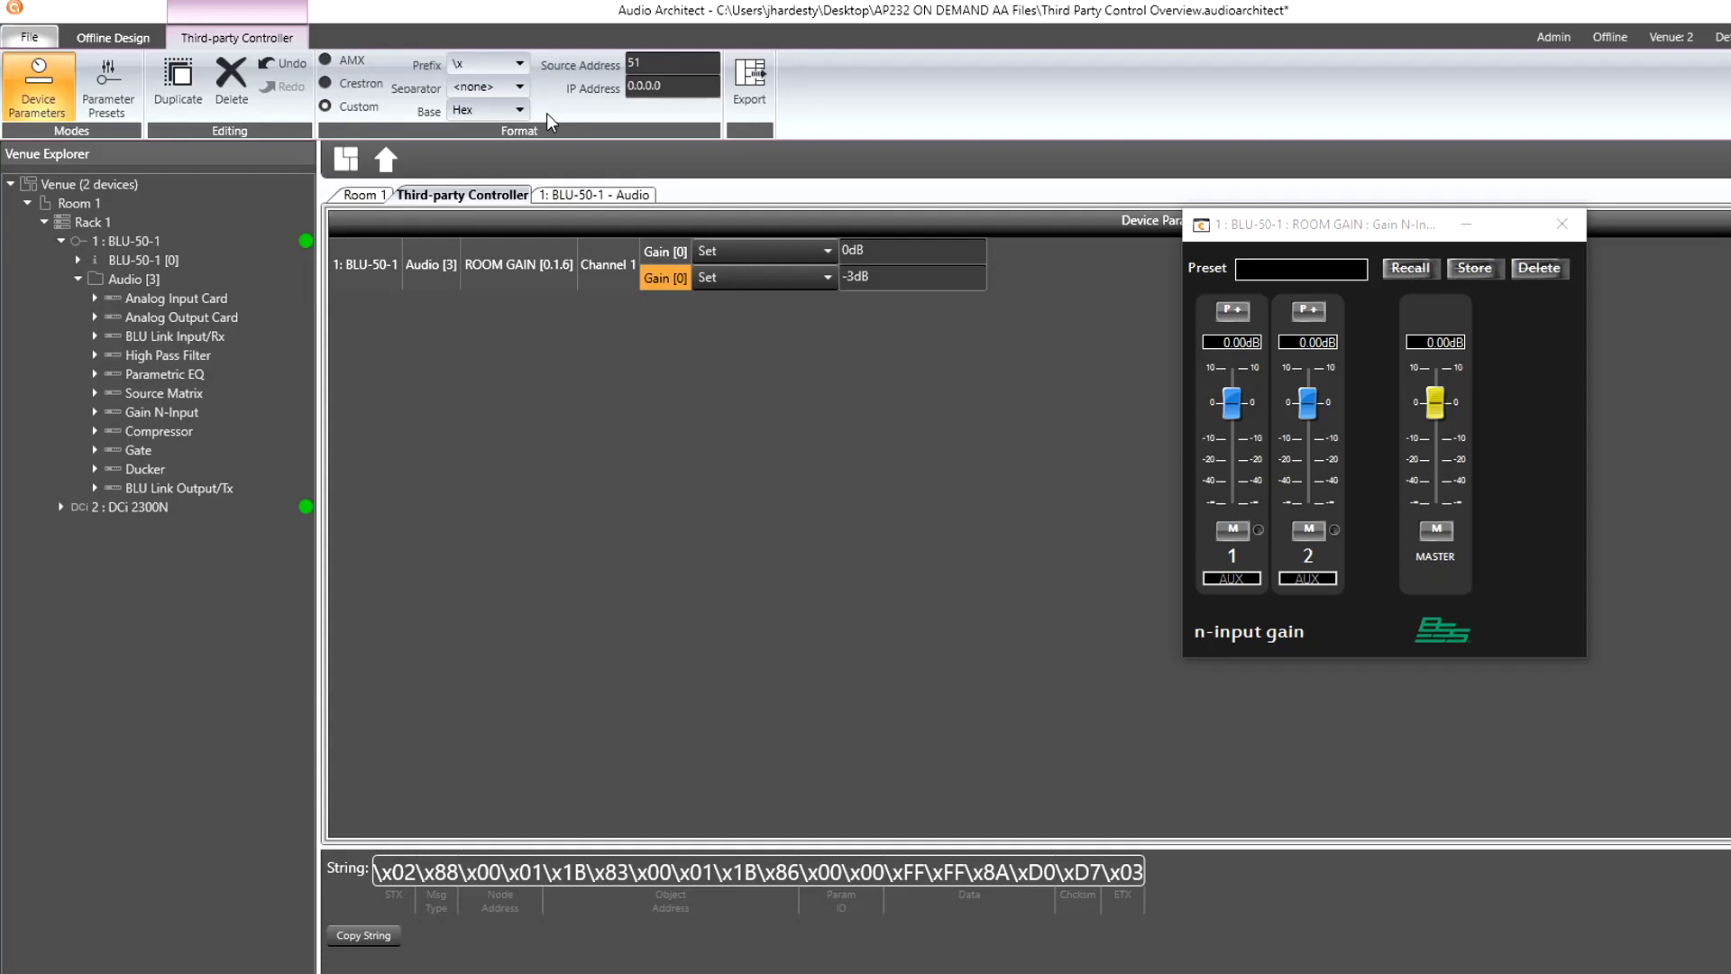
Set the string format to AMX and copy the -3 dB gain string into the Notepad document
left_click(341, 61)
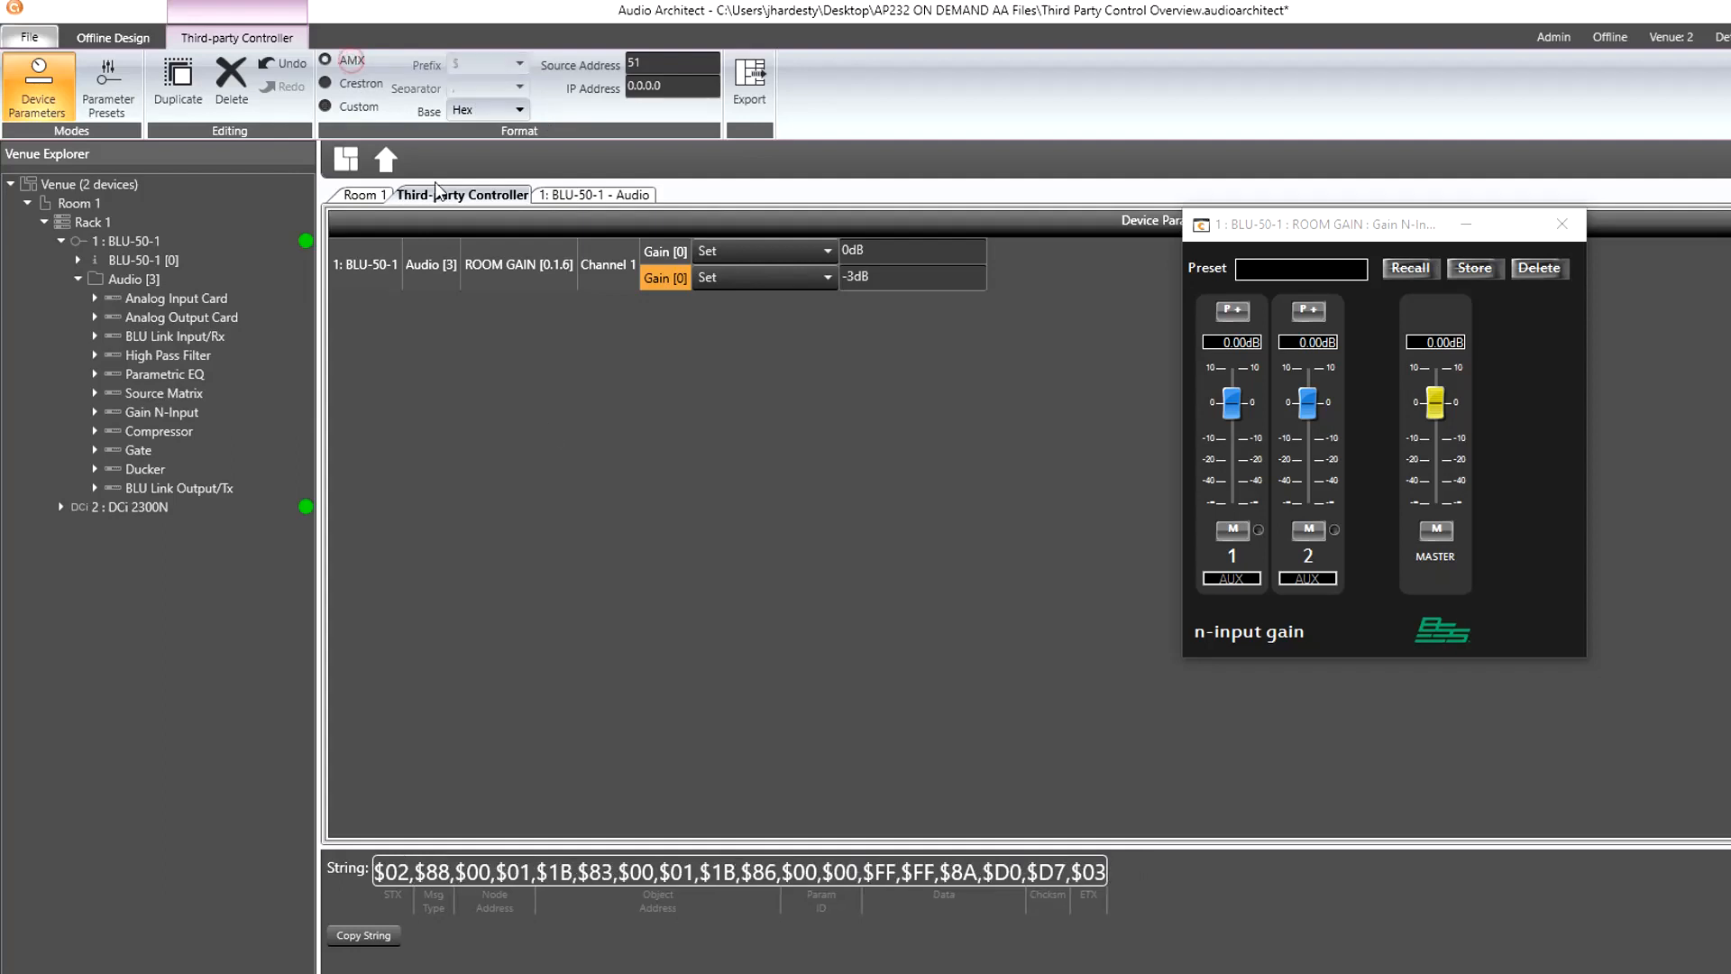
left_click(387, 932)
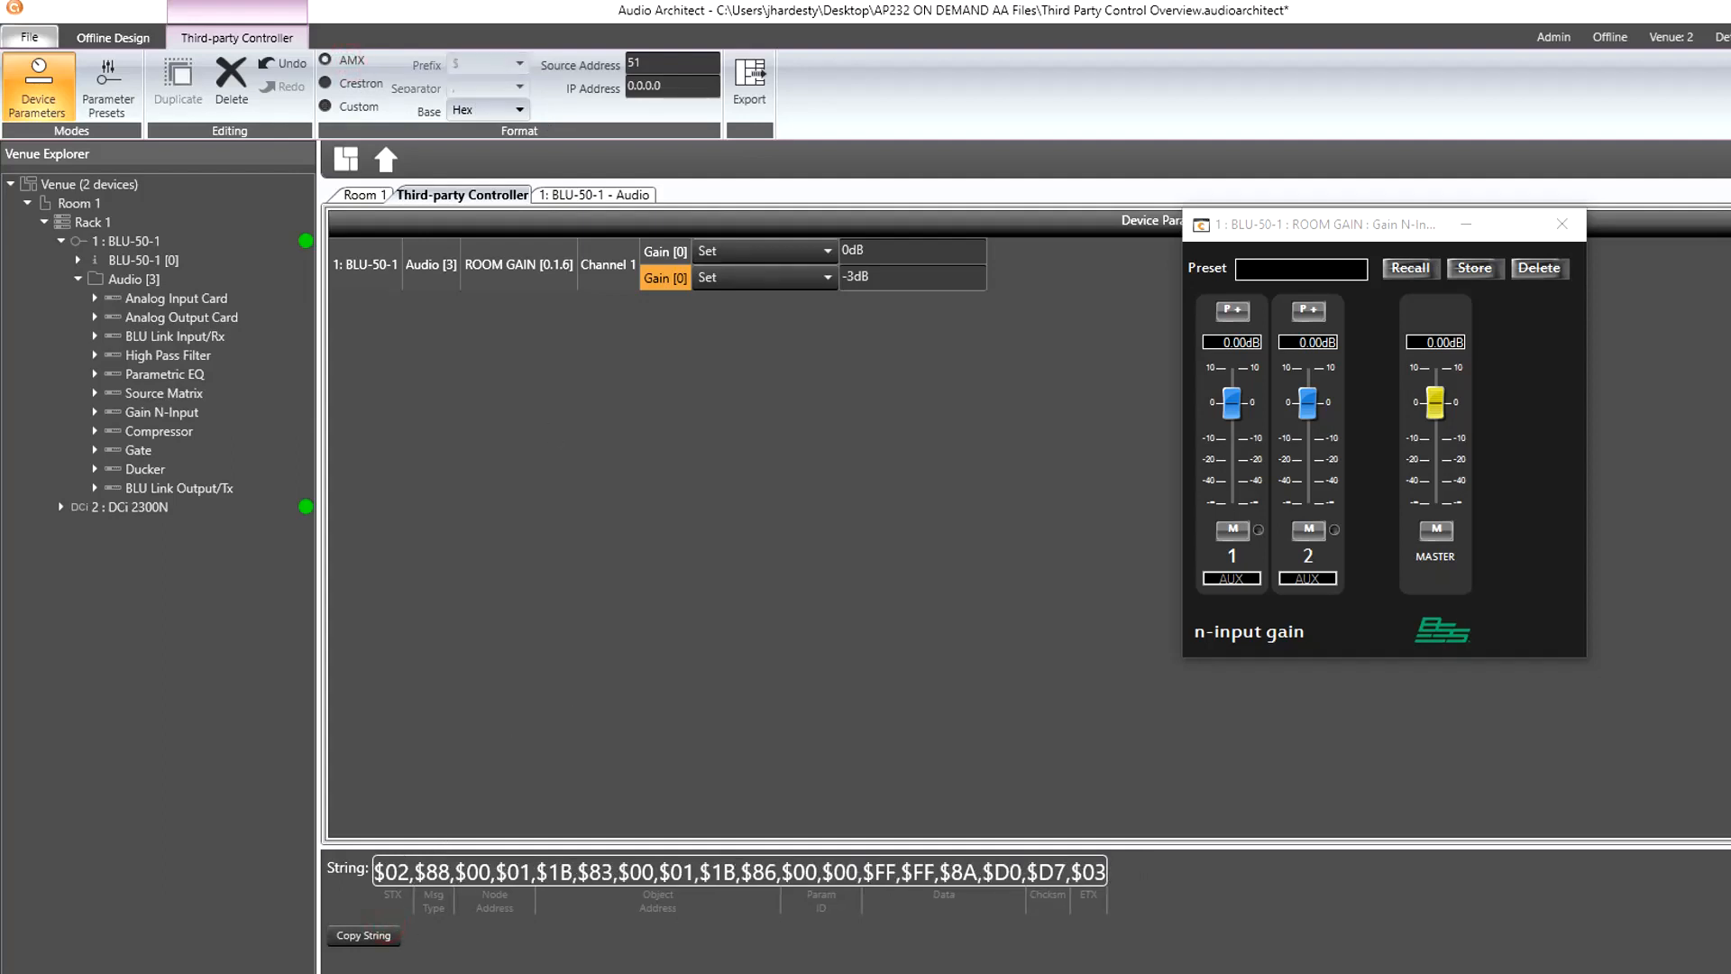
key("alt+Tab")
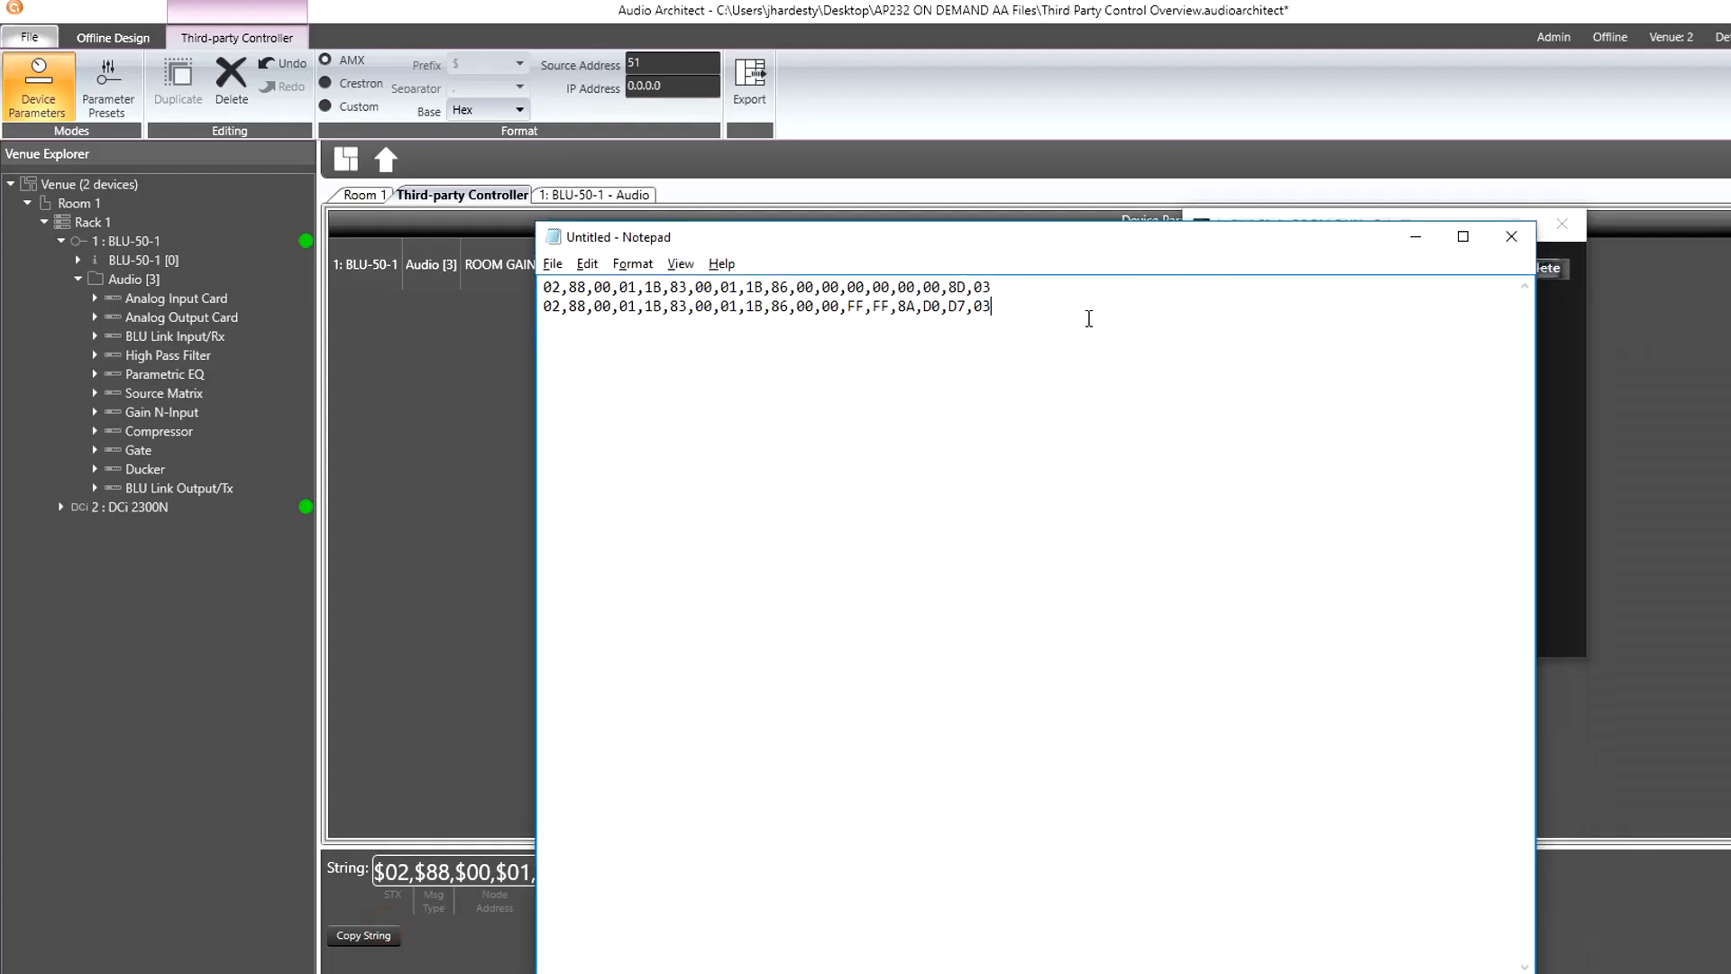
type("$02,$88,$00,$01,$1B,$83,$00,$01,$1B,$86,$00,$00,$FF,$FF,$8A,$D0,$D7,$03")
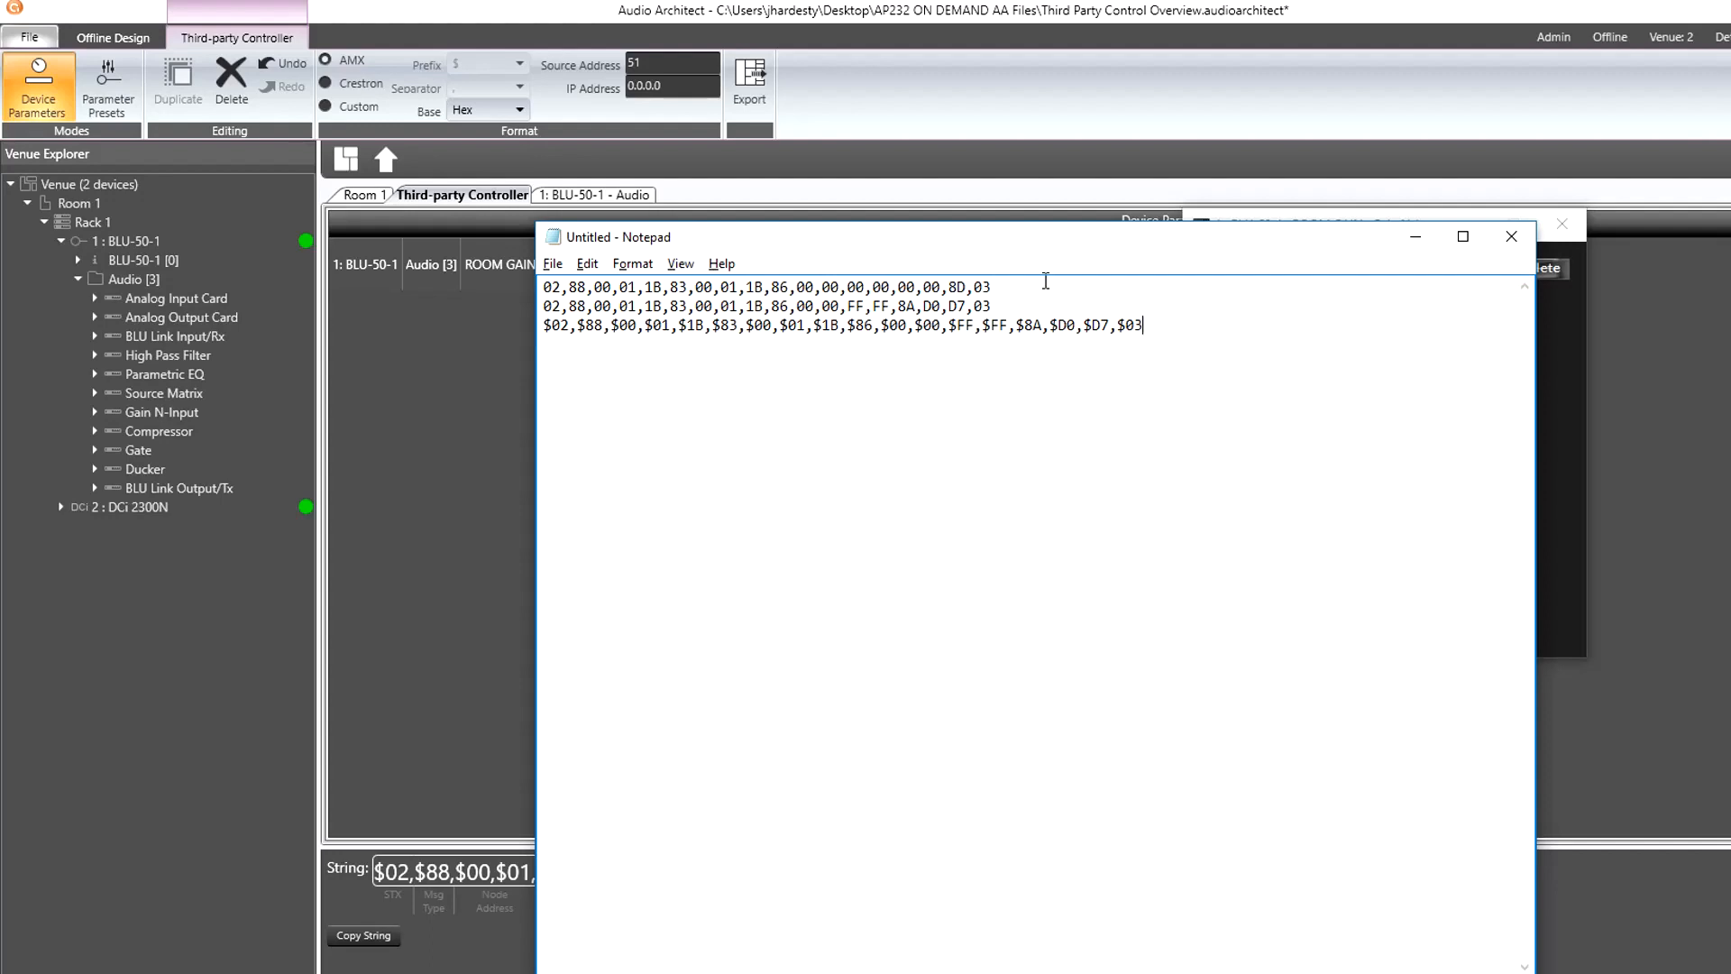
Switch back to Audio Architect, duplicate the -3 dB gain entry of Channel 1 and select the copy
key("alt+Tab")
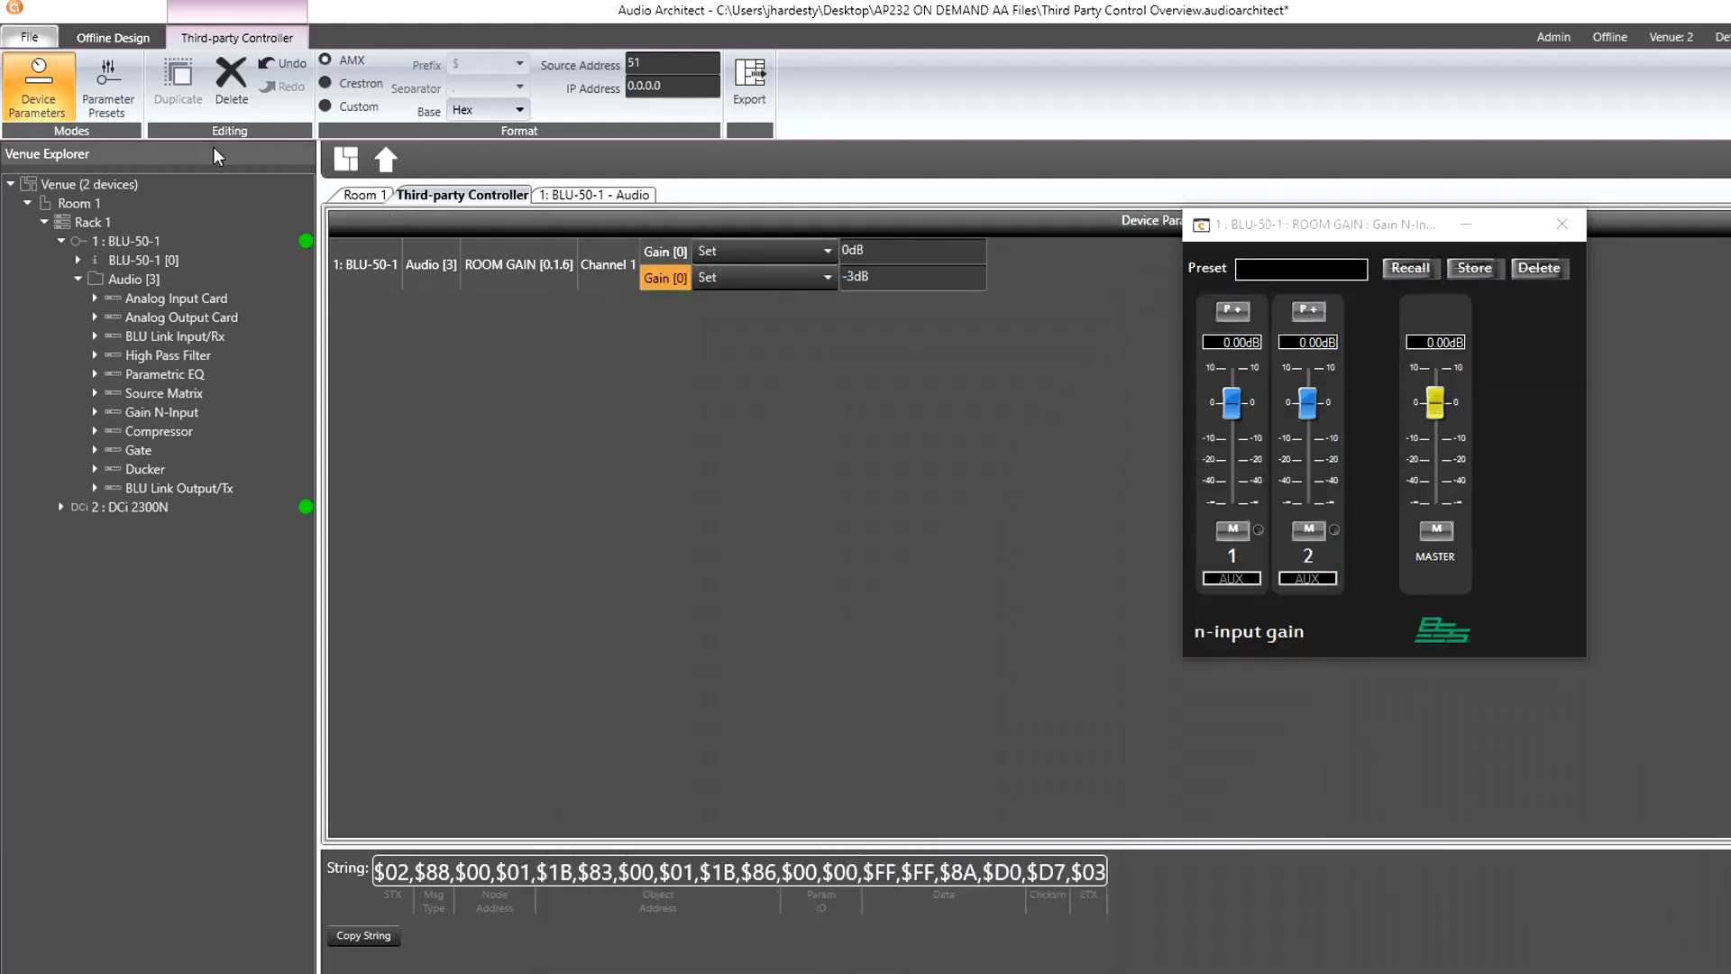
left_click(659, 285)
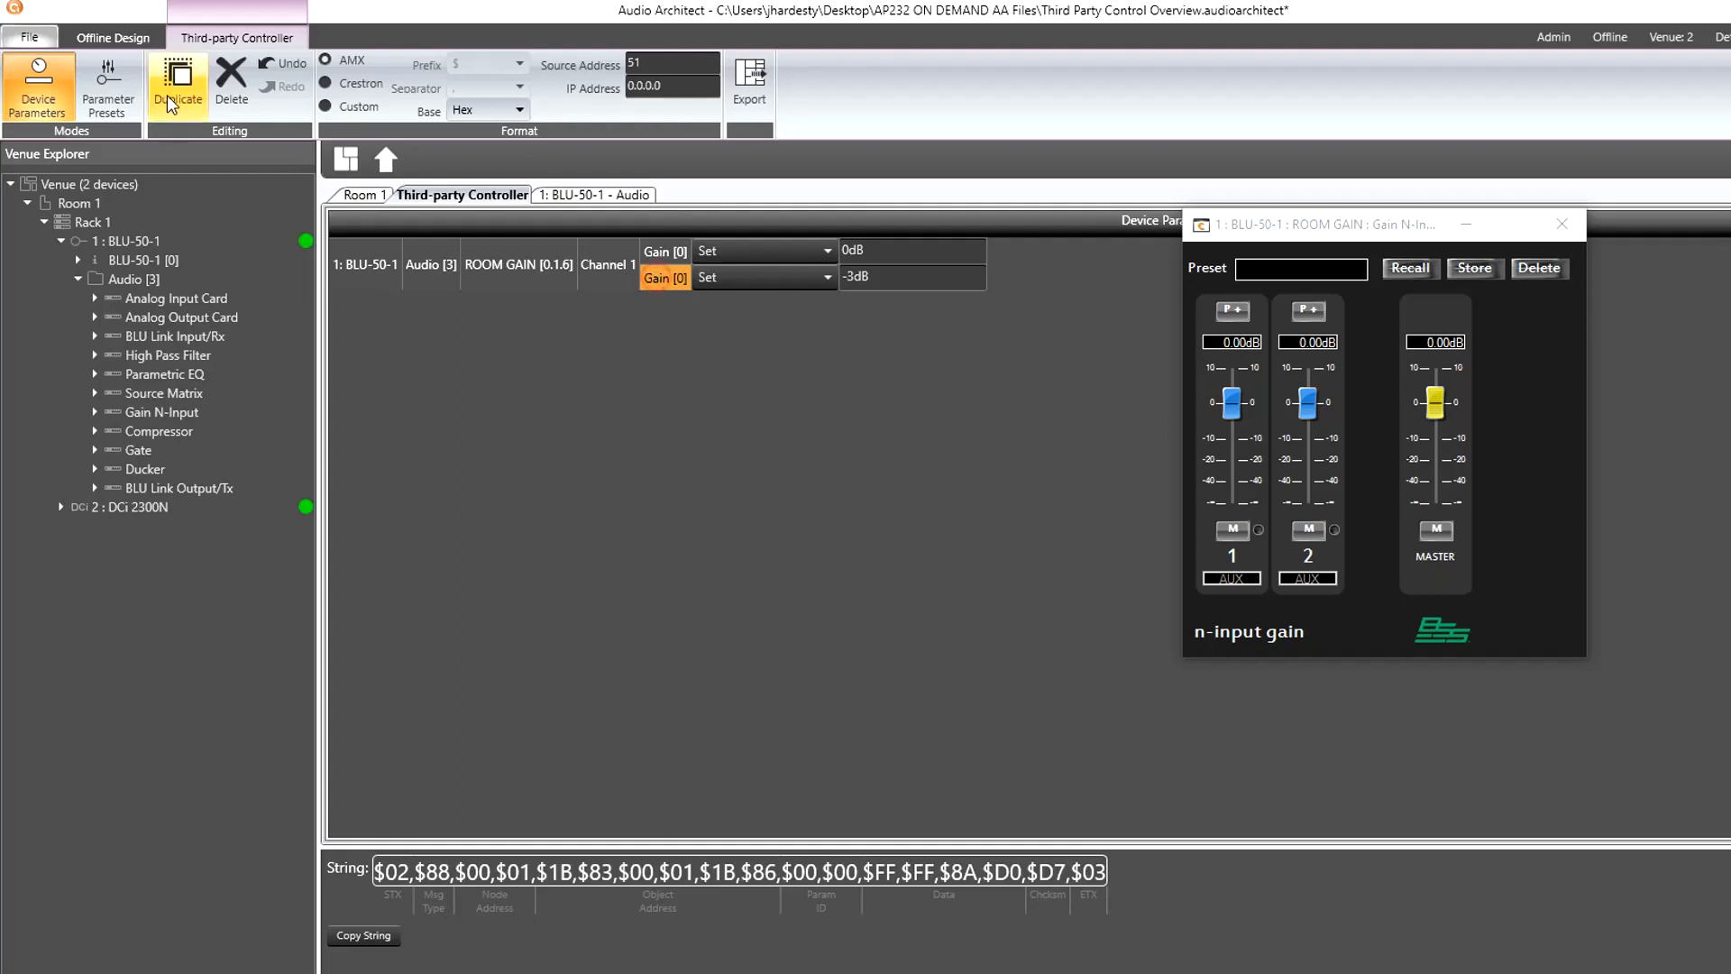
key("ctrl+d")
left_click(667, 307)
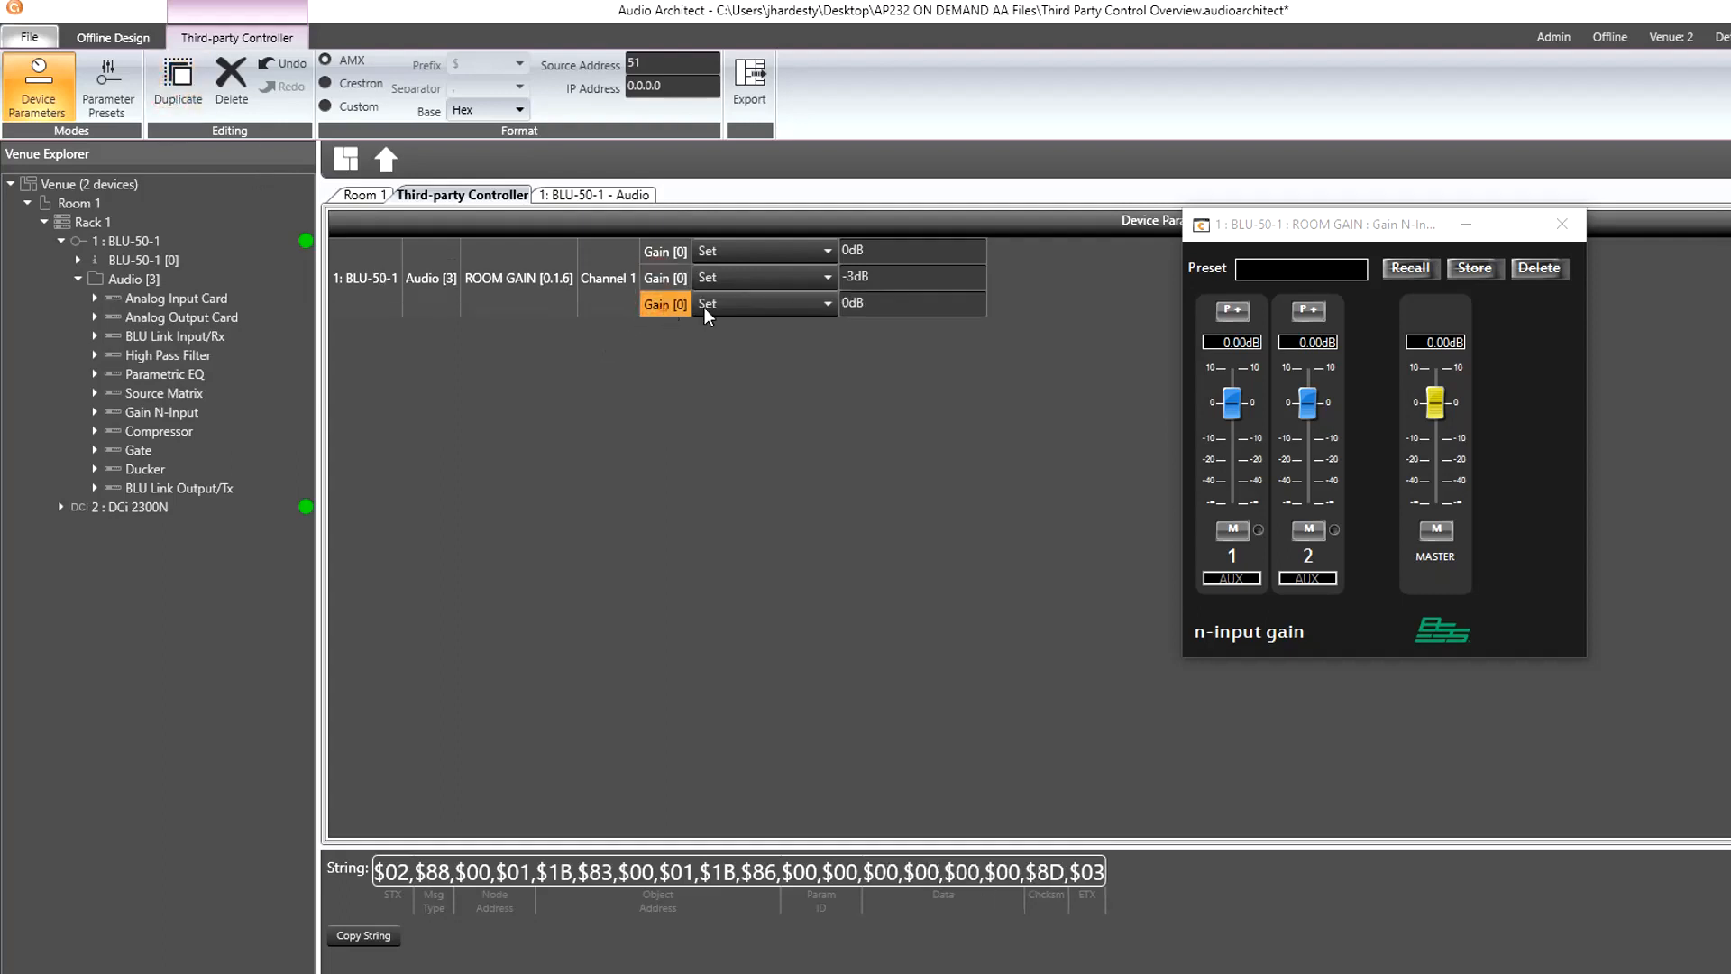
Try the Set % command type on the third gain entry and change it to Subscribe
left_click(722, 304)
left_click(741, 394)
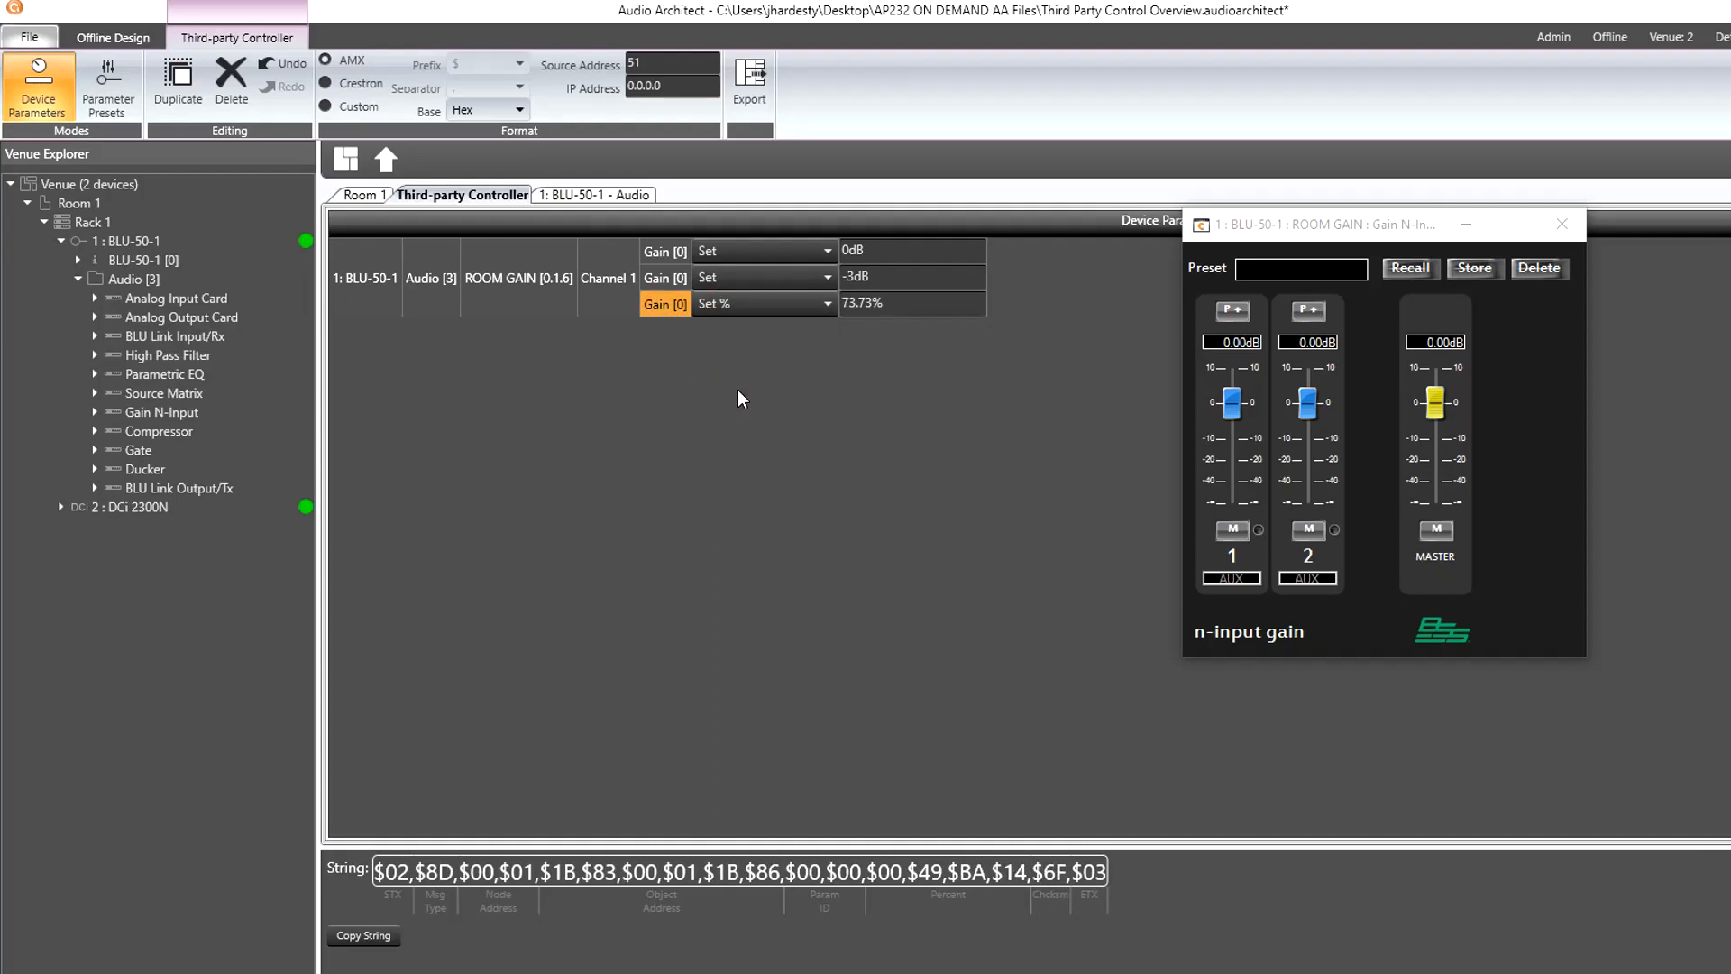
left_click(747, 316)
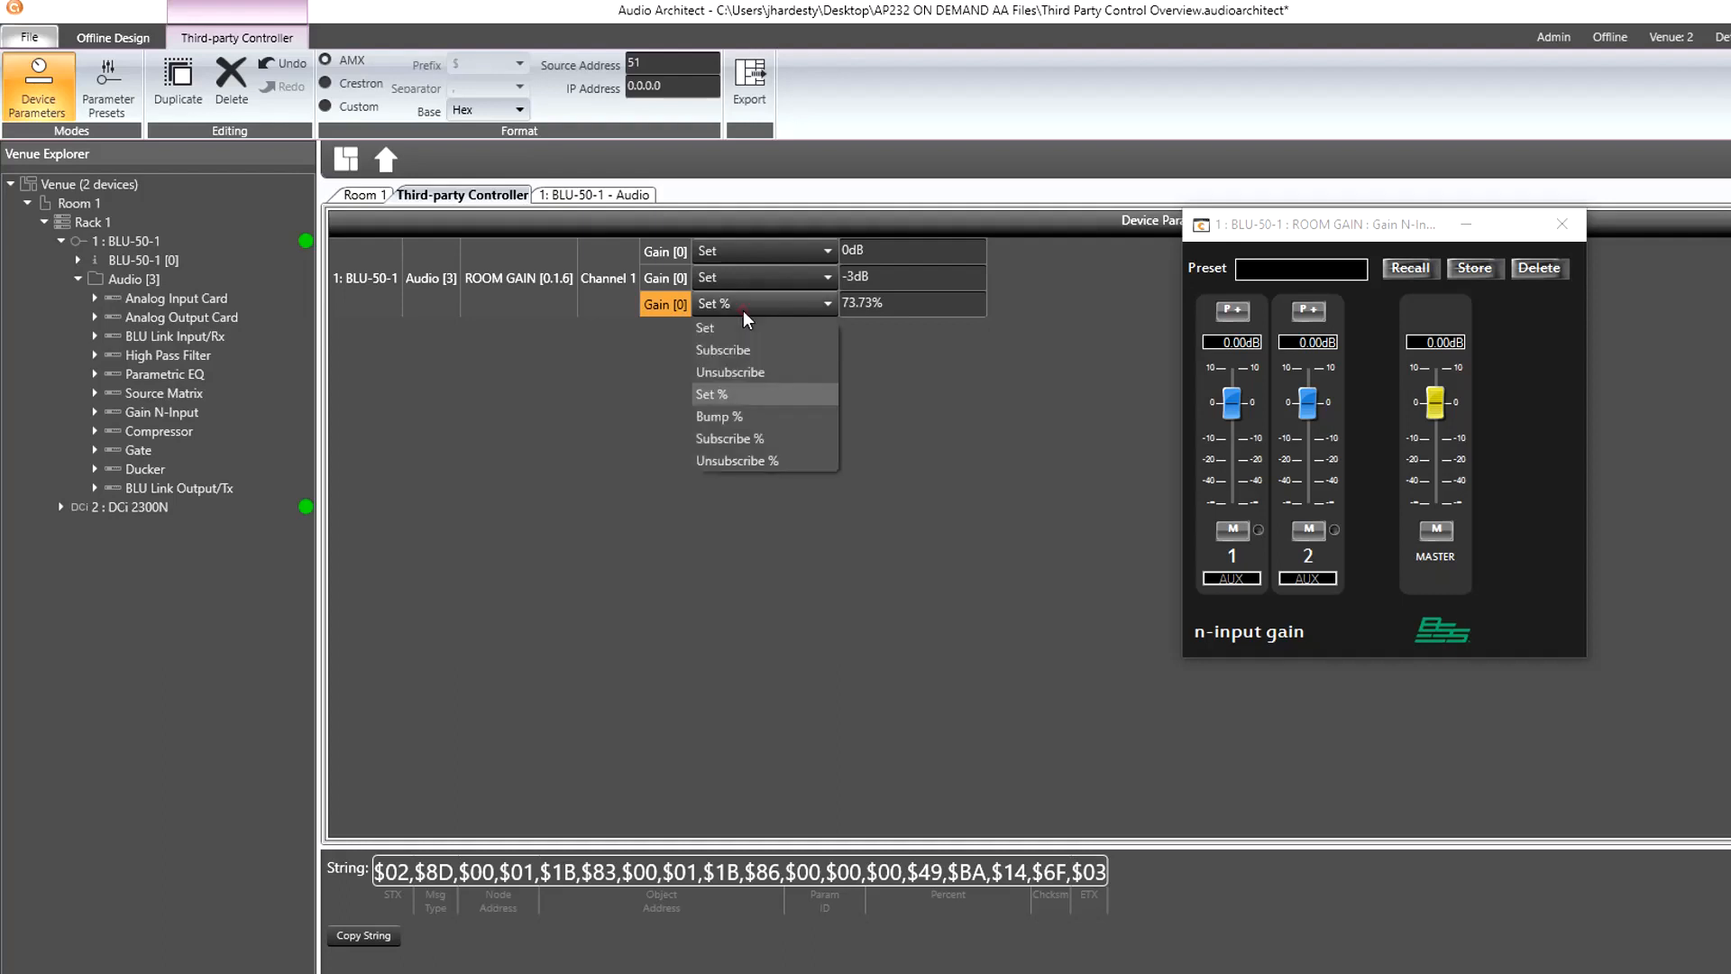
left_click(741, 351)
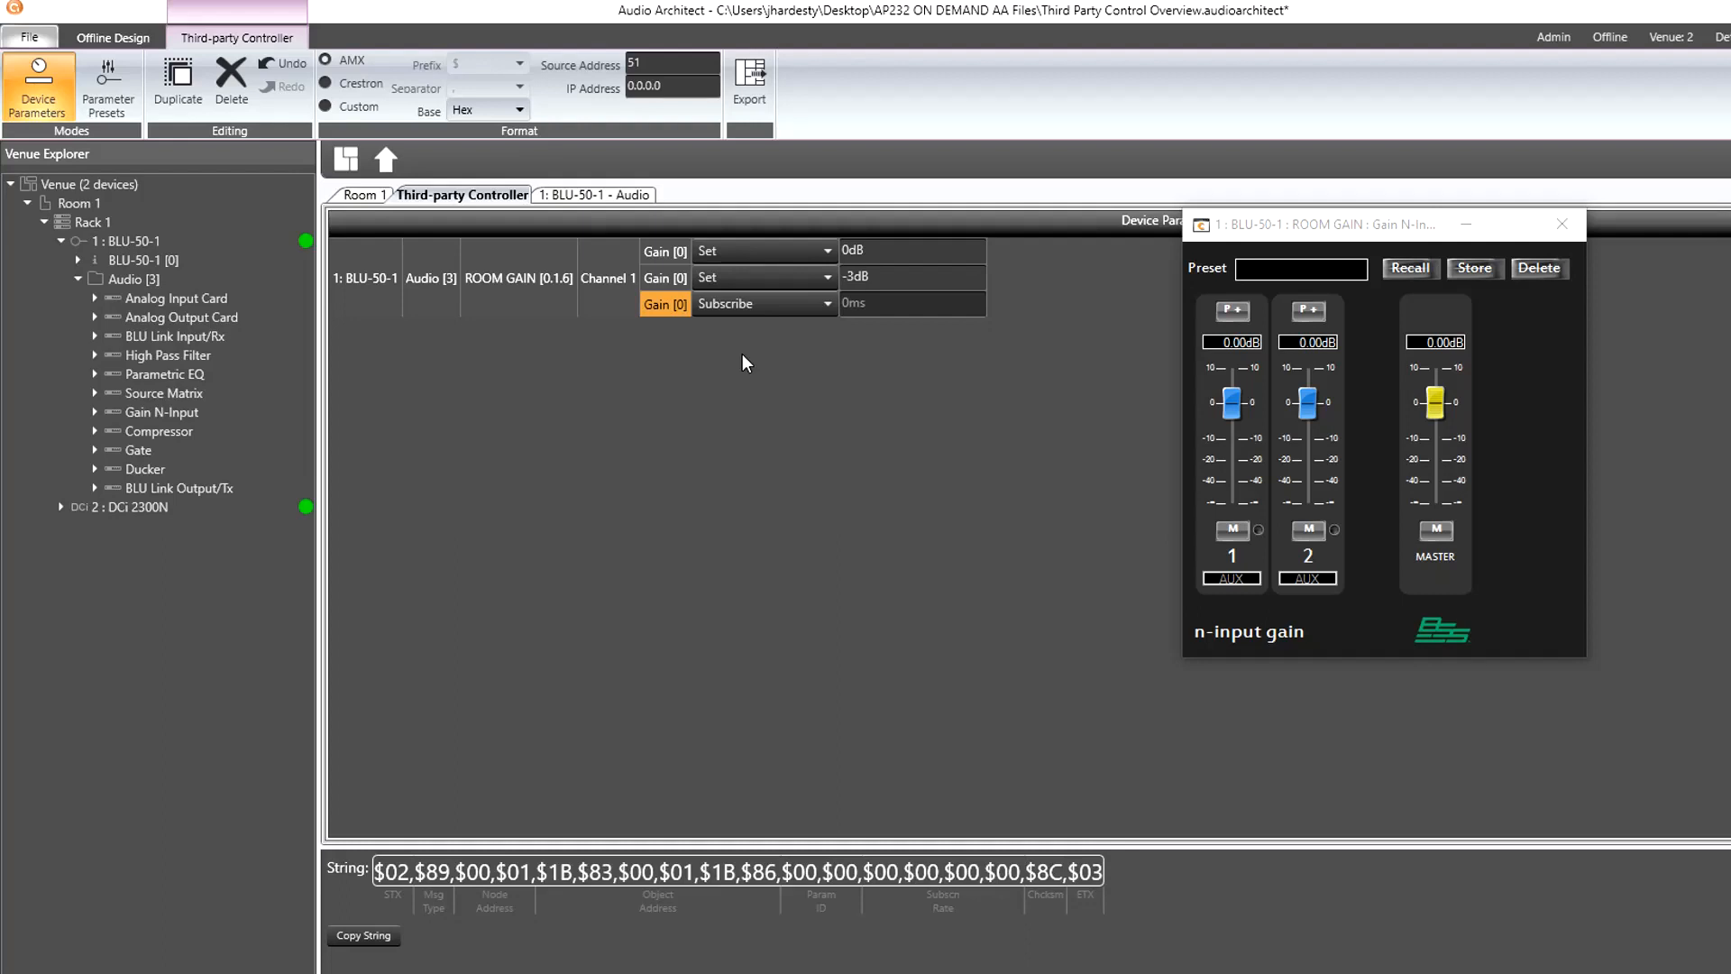
Try the Unsubscribe and Subscribe % command types on the third gain entry of Channel 1
left_click(739, 304)
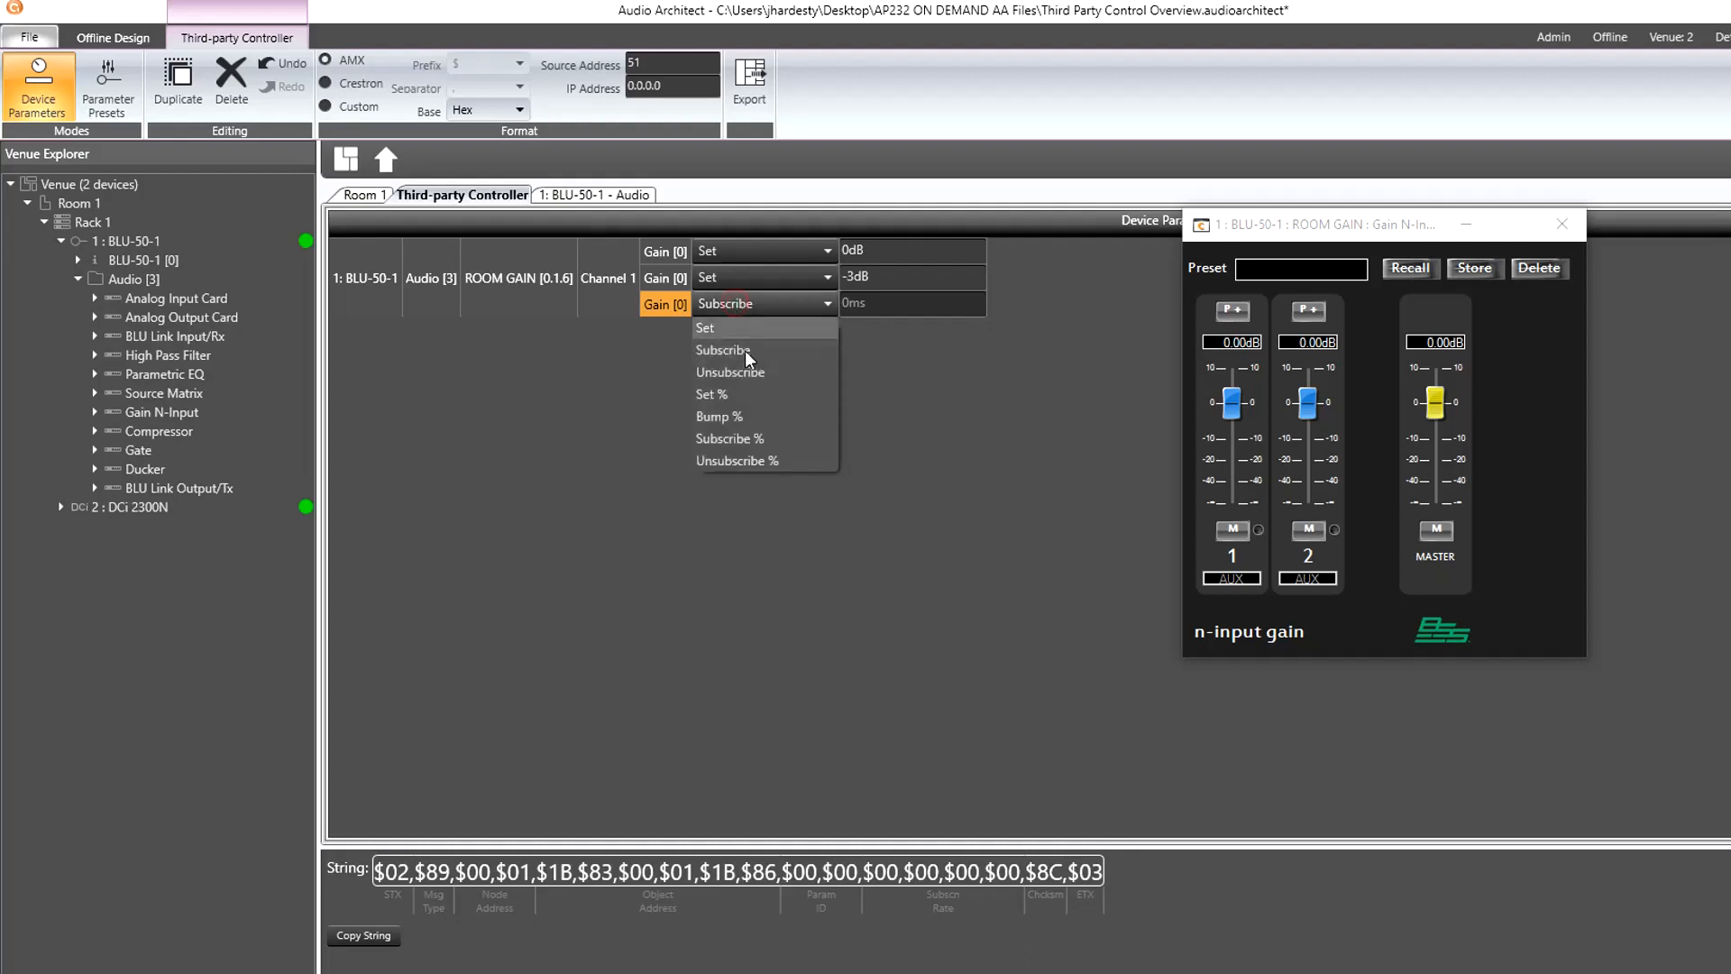
left_click(749, 372)
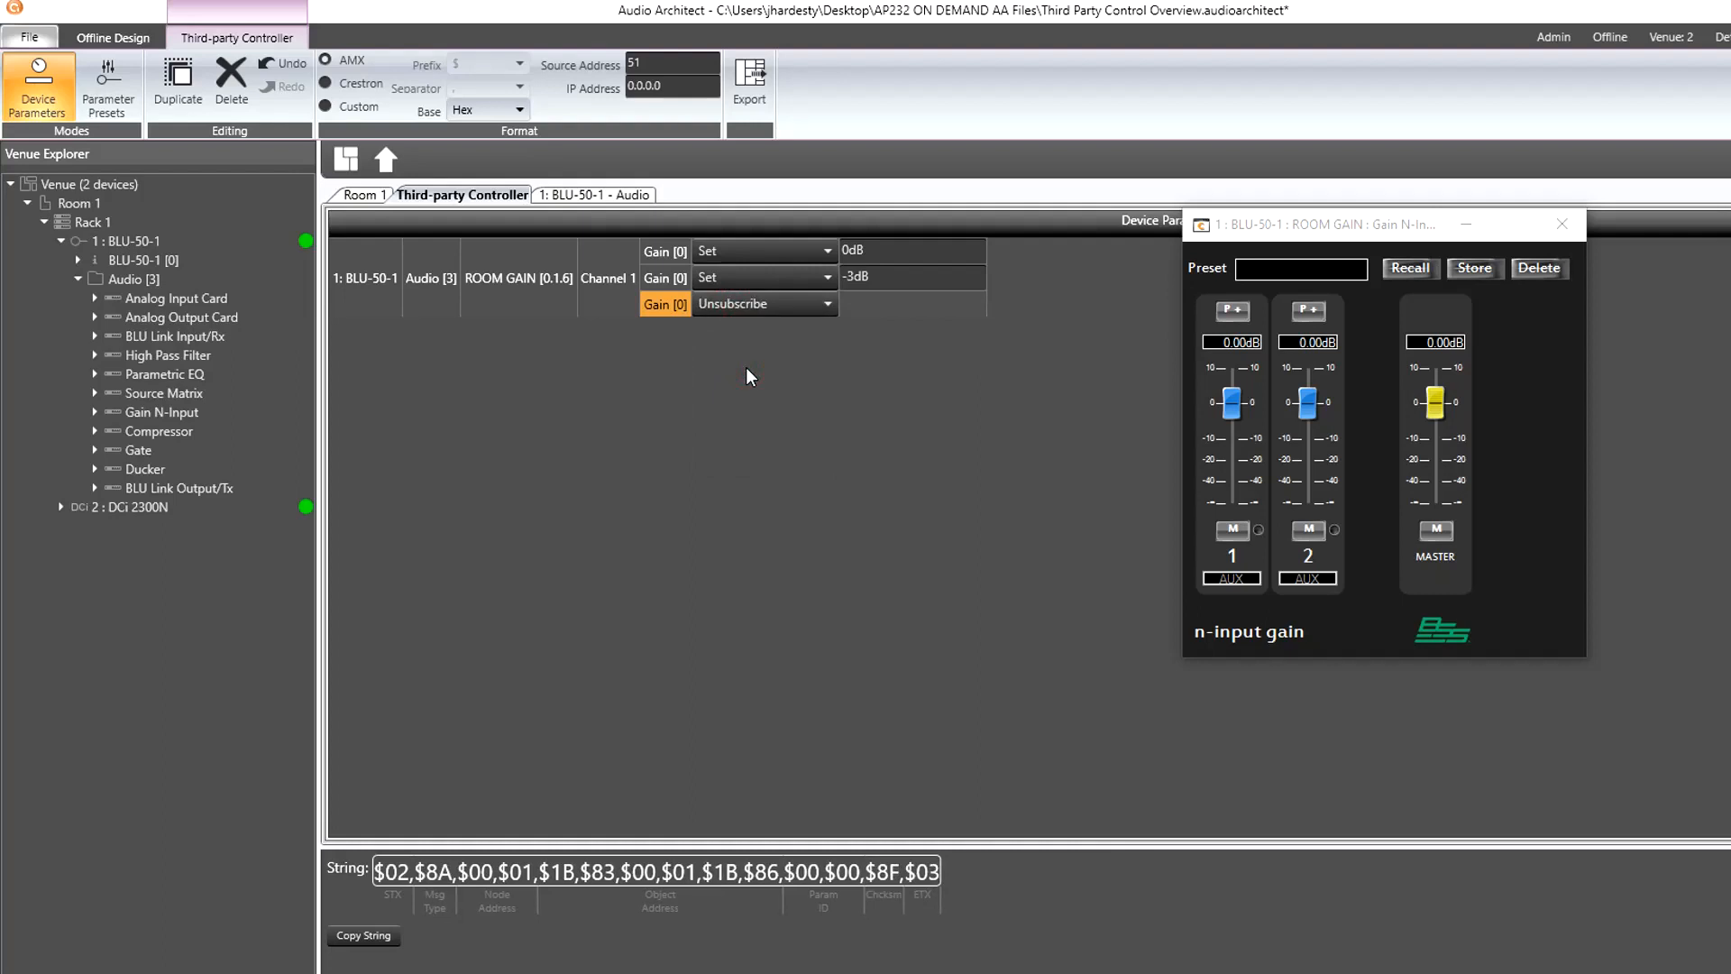
left_click(744, 303)
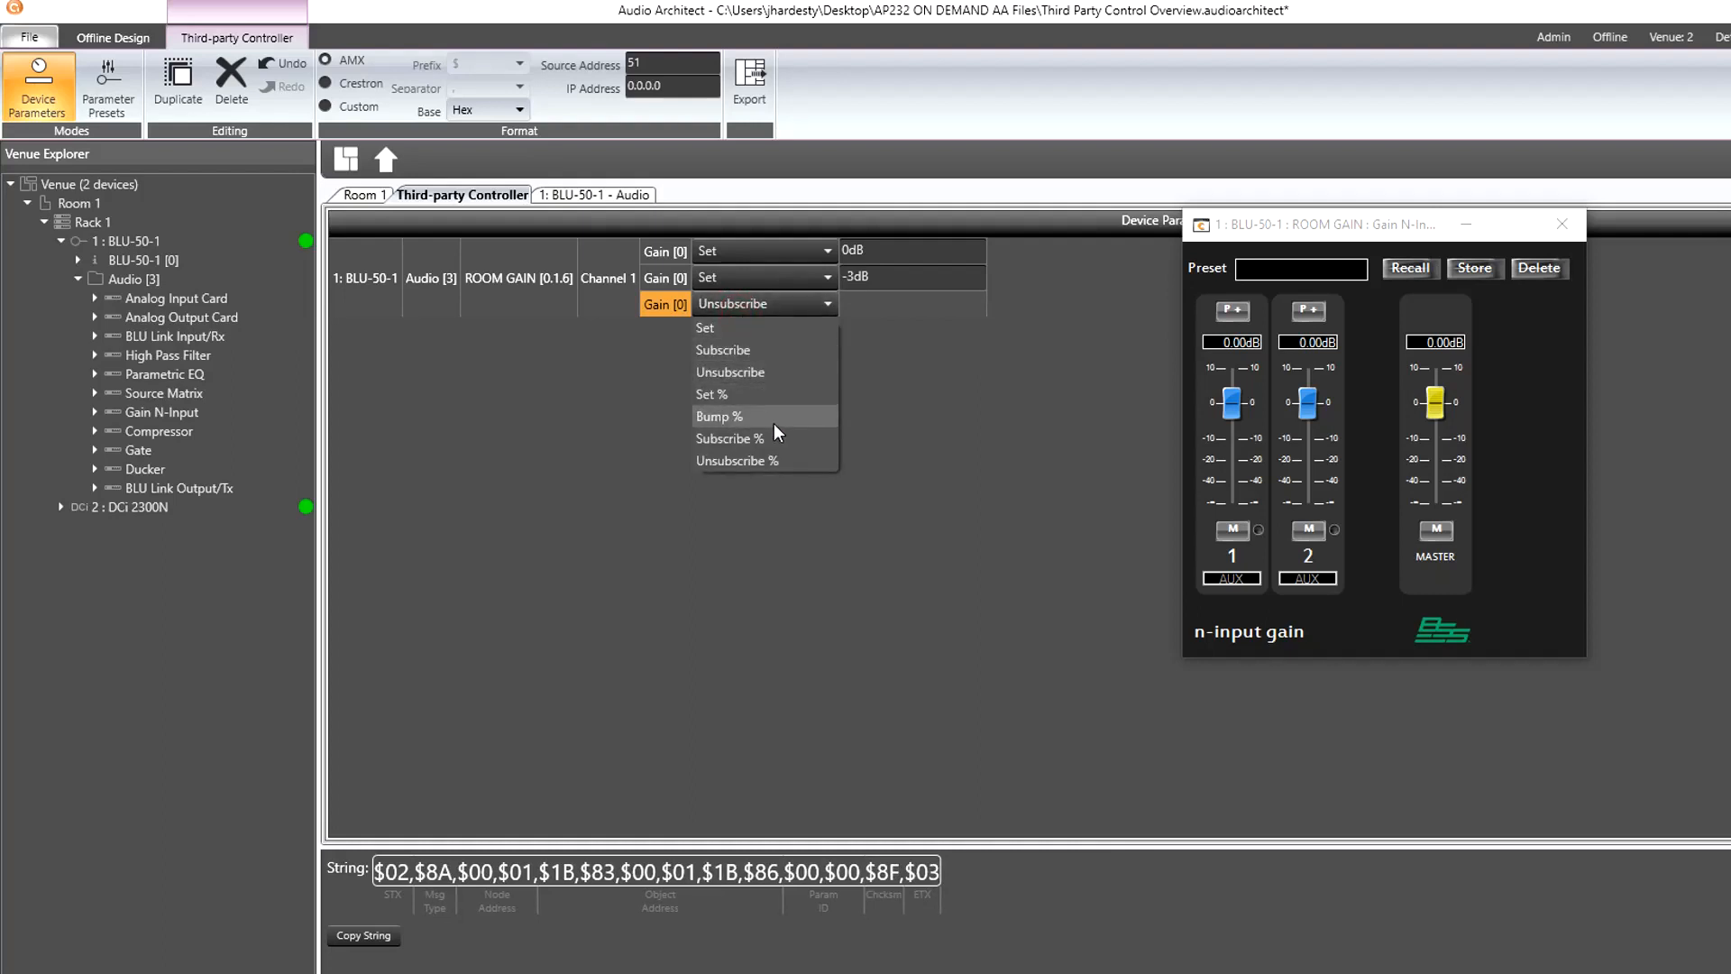
left_click(803, 442)
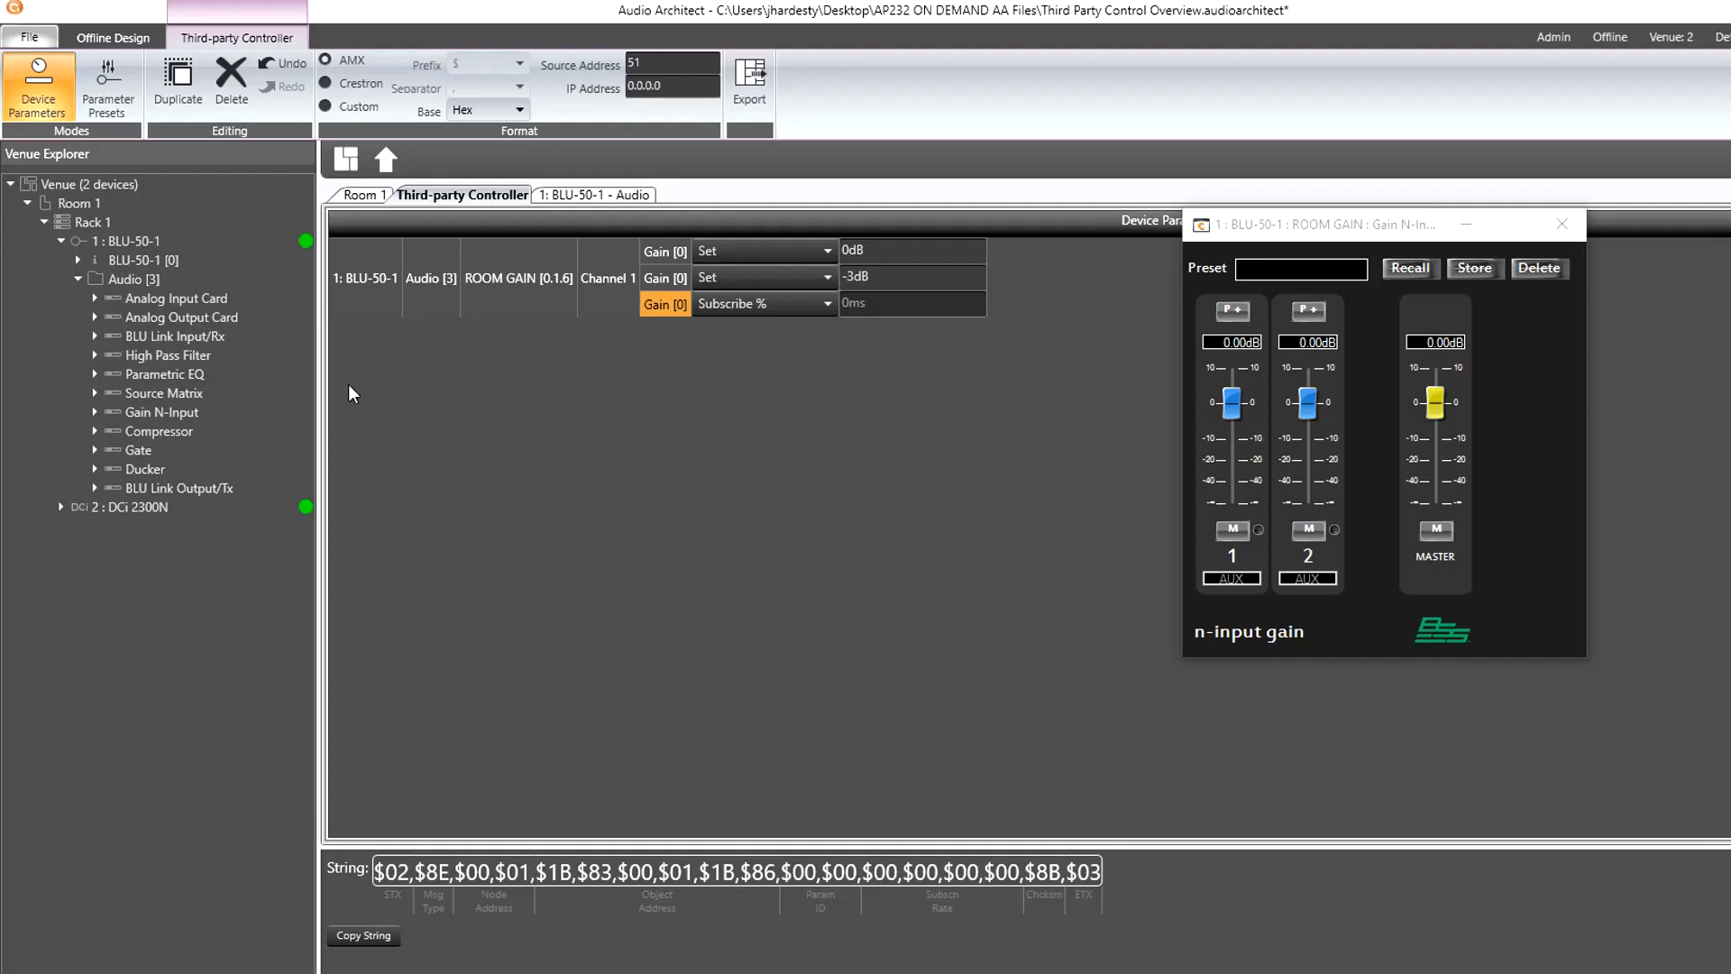
Add the Channel 1 Meter of Analog Input Card A to the controller and set its subscription rate to 50 ms
left_click(94, 298)
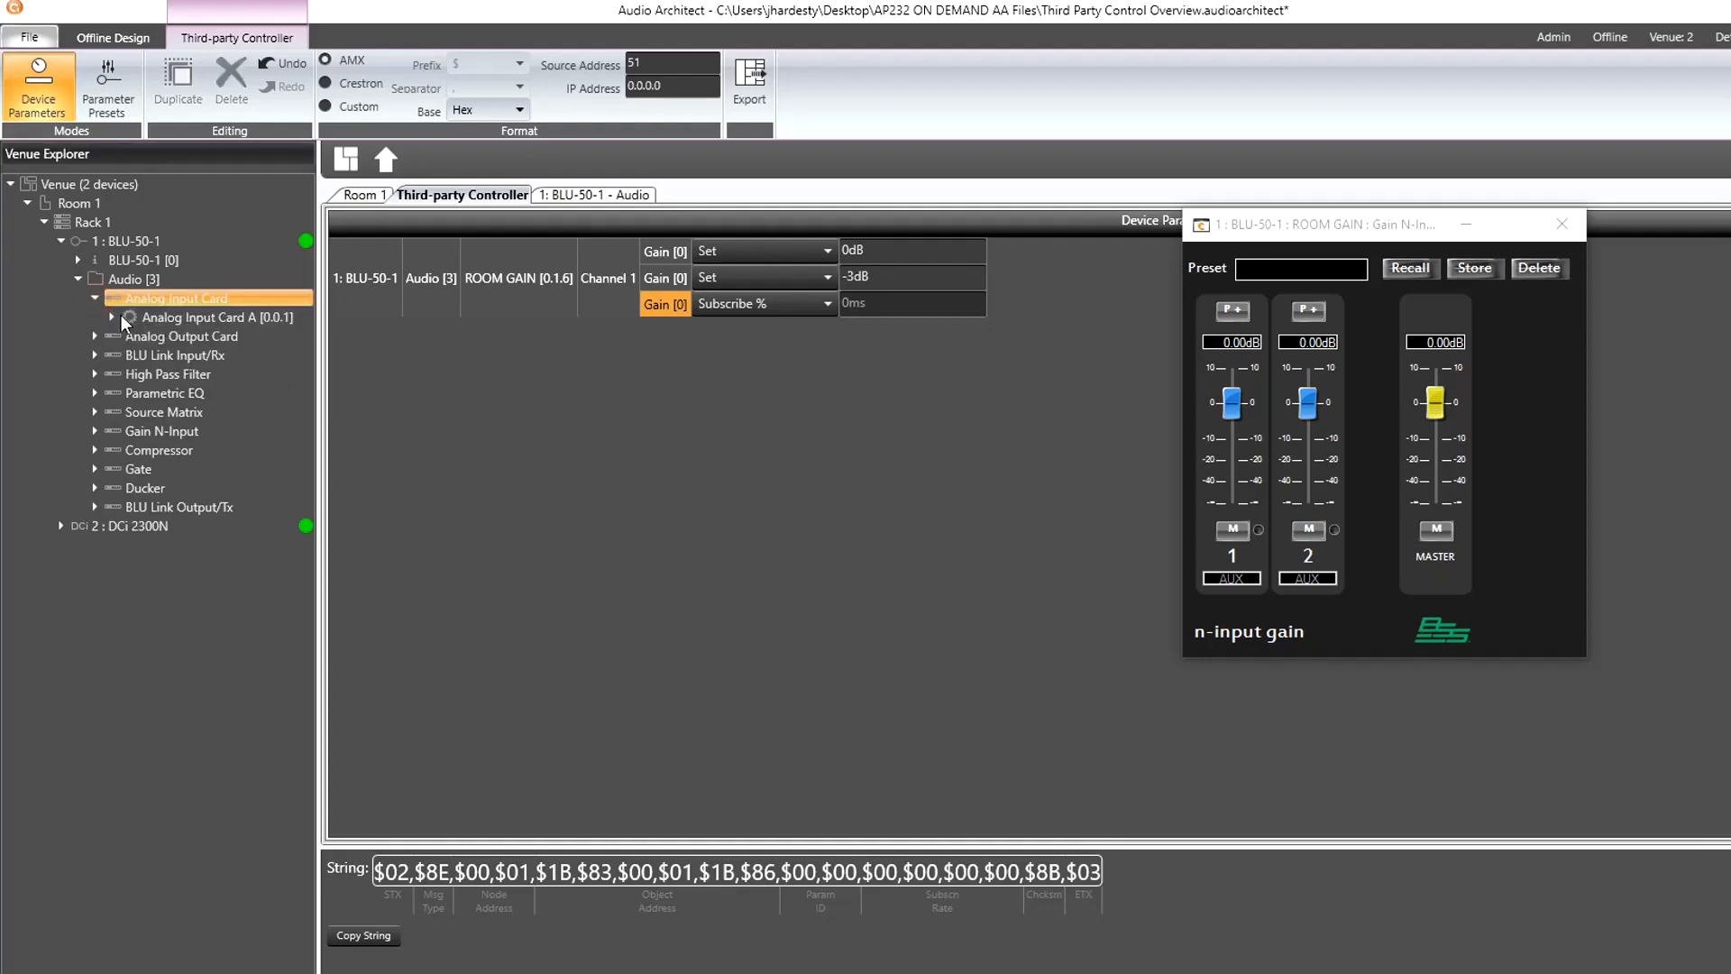
left_click(111, 318)
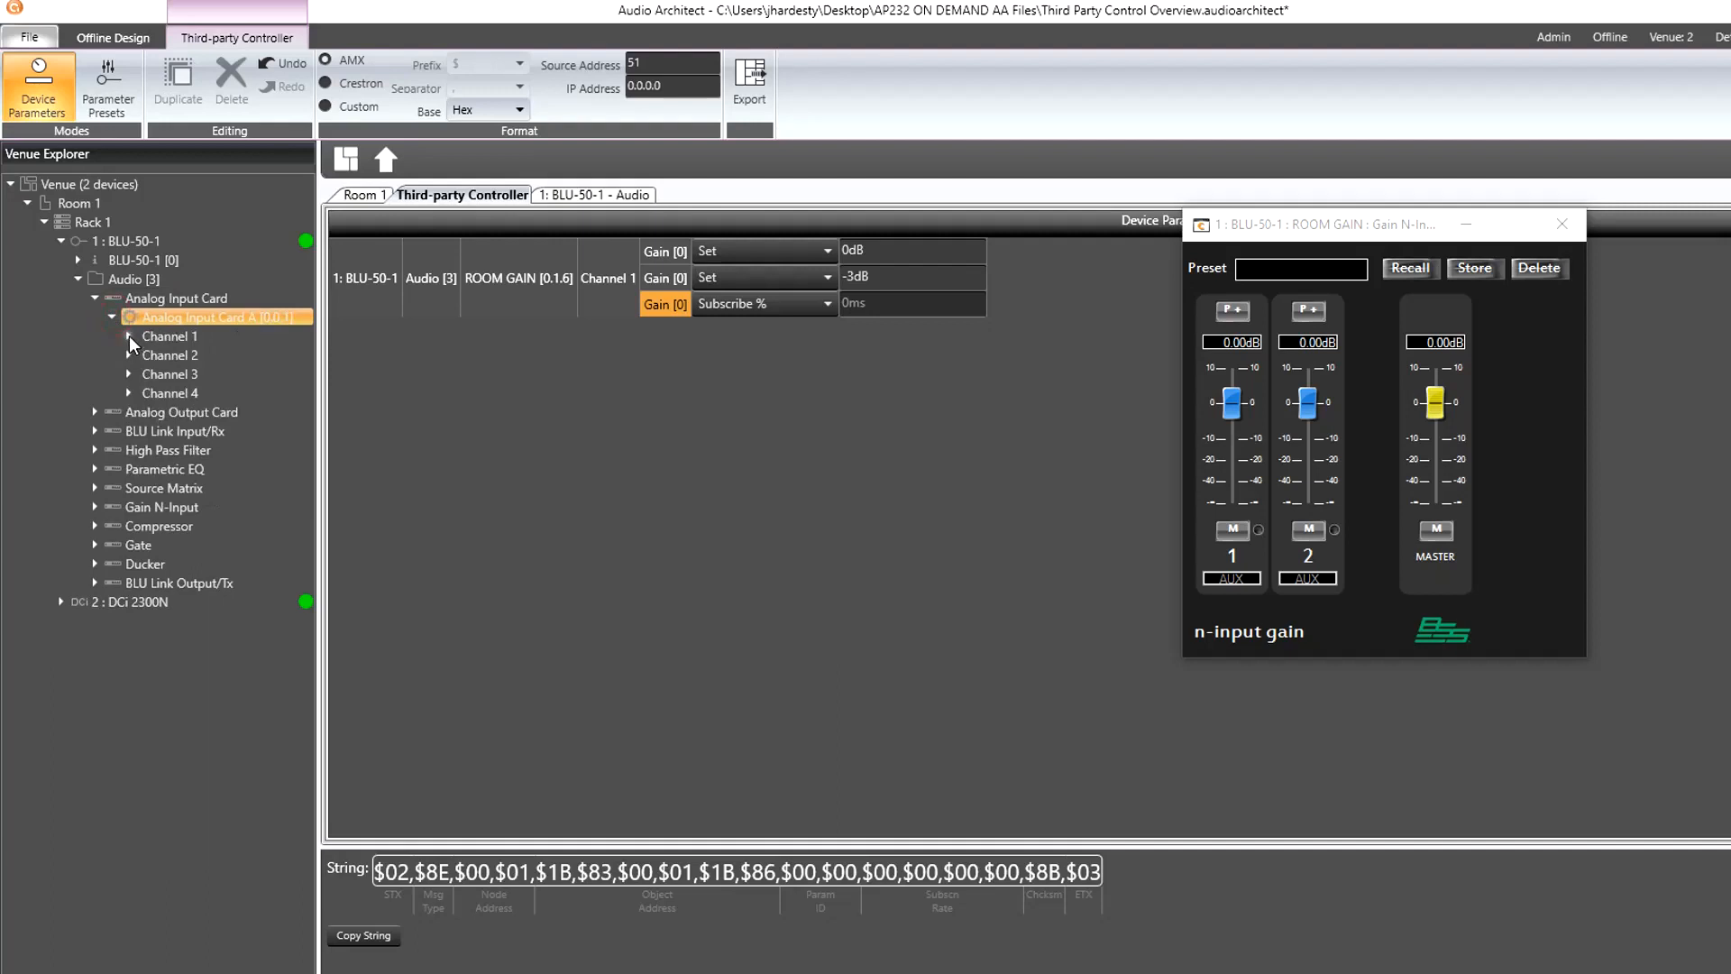
left_click(128, 335)
left_click_drag(181, 355, 796, 372)
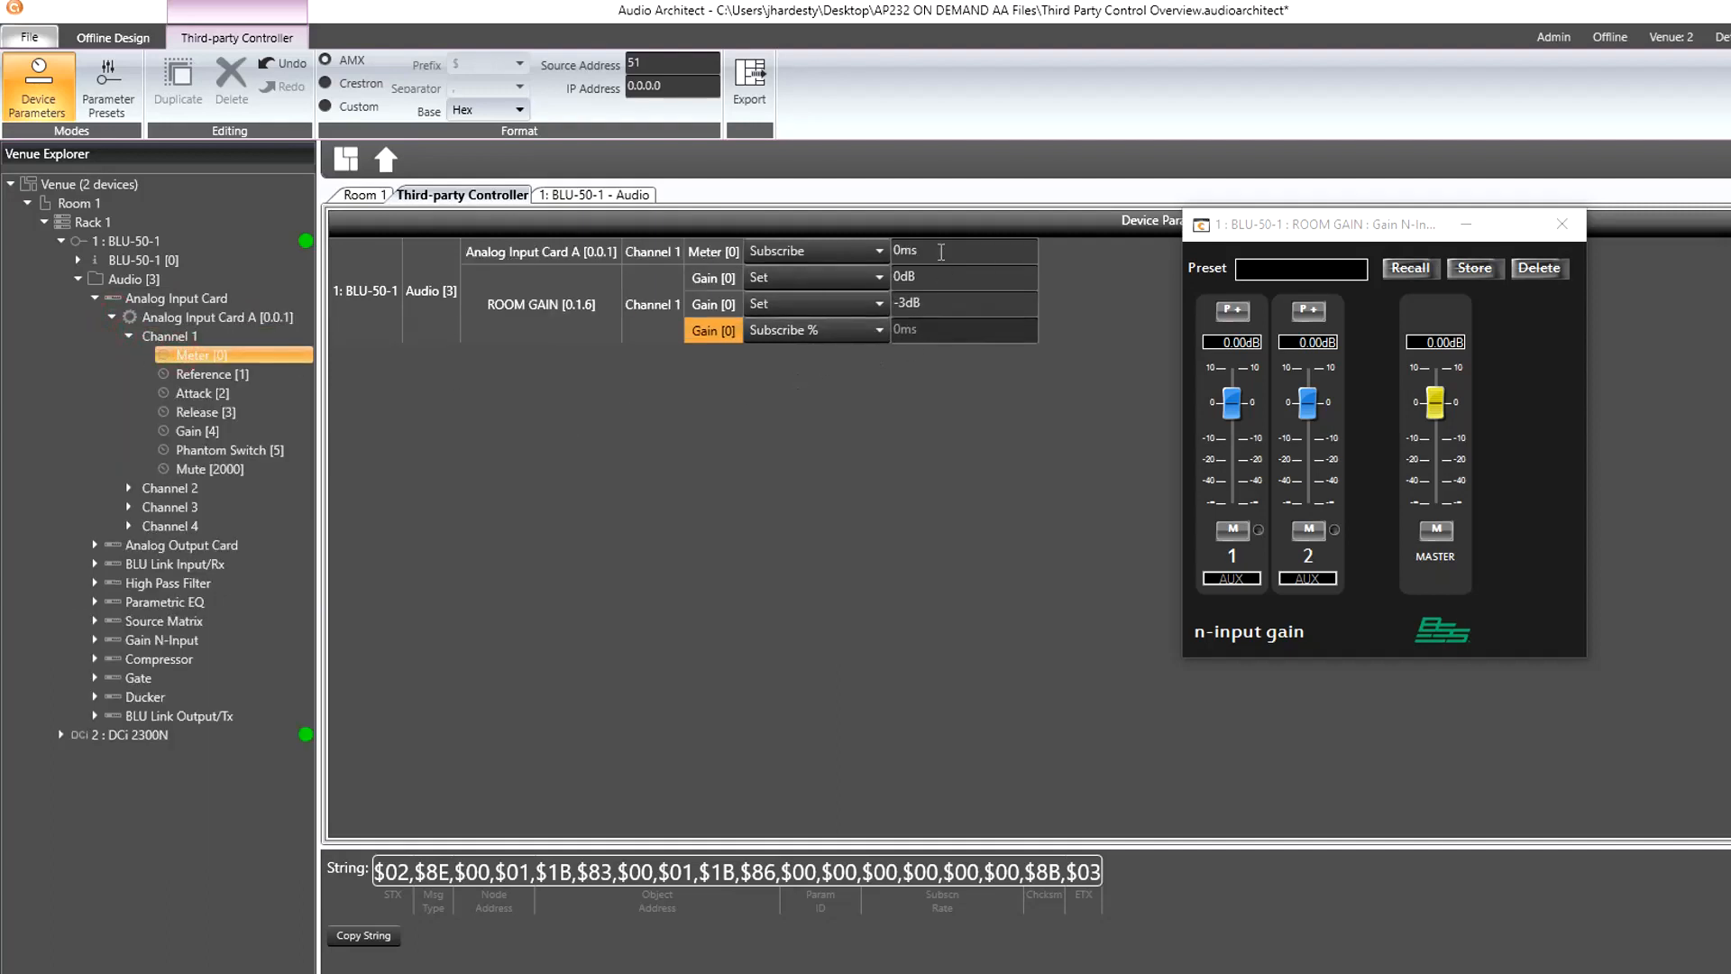
left_click_drag(941, 251, 853, 252)
type("50")
key("Return")
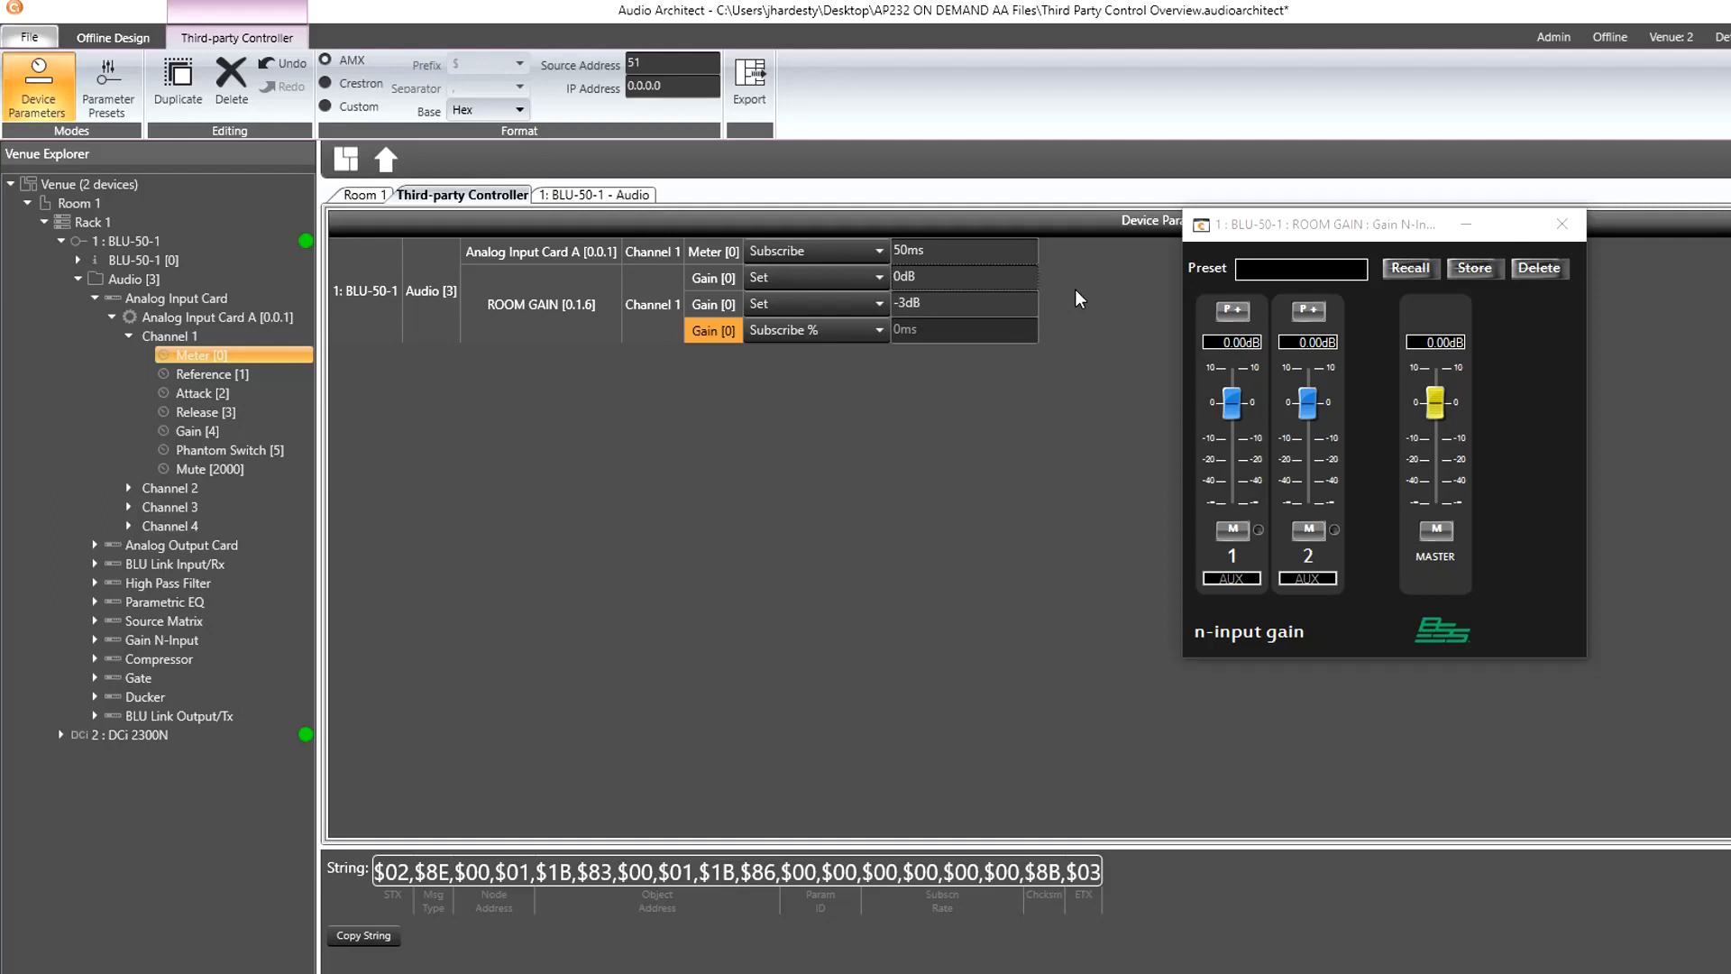
Change the third ROOM GAIN entry to the Bump % command type with a value of 3%
left_click(792, 332)
left_click(794, 440)
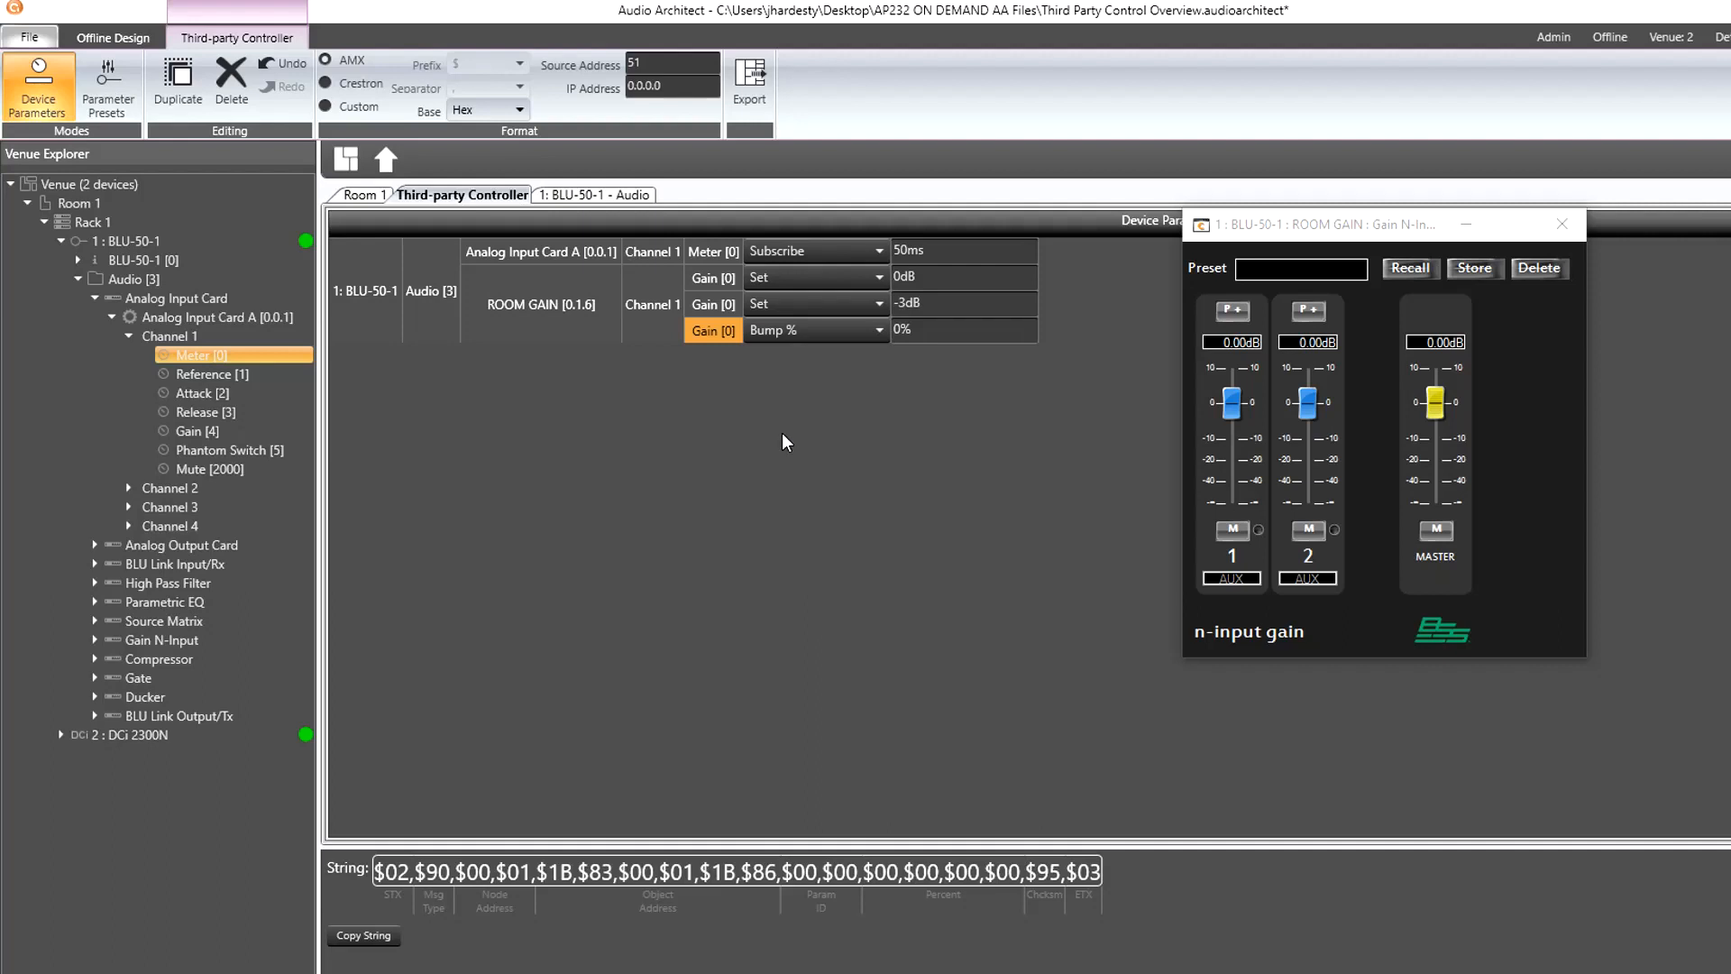
left_click_drag(961, 338, 834, 333)
type("3")
key("Return")
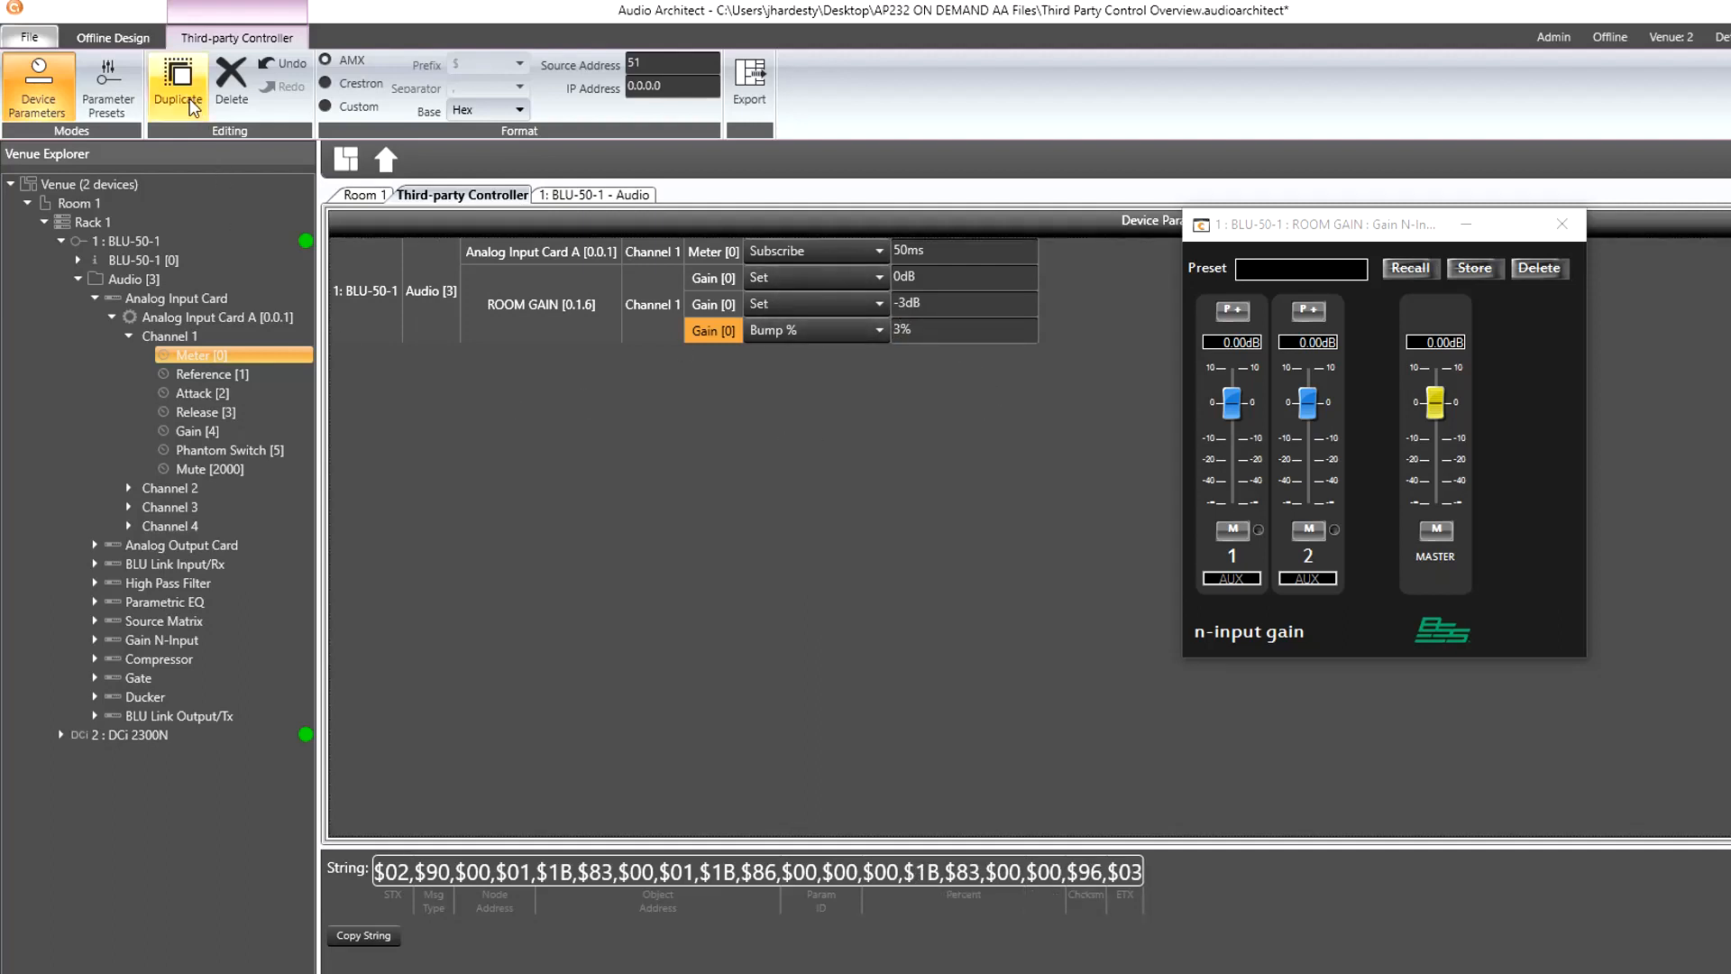
Duplicate the 3% gain entry and set the copy to Bump % with a value of -3%
left_click(177, 86)
left_click(812, 358)
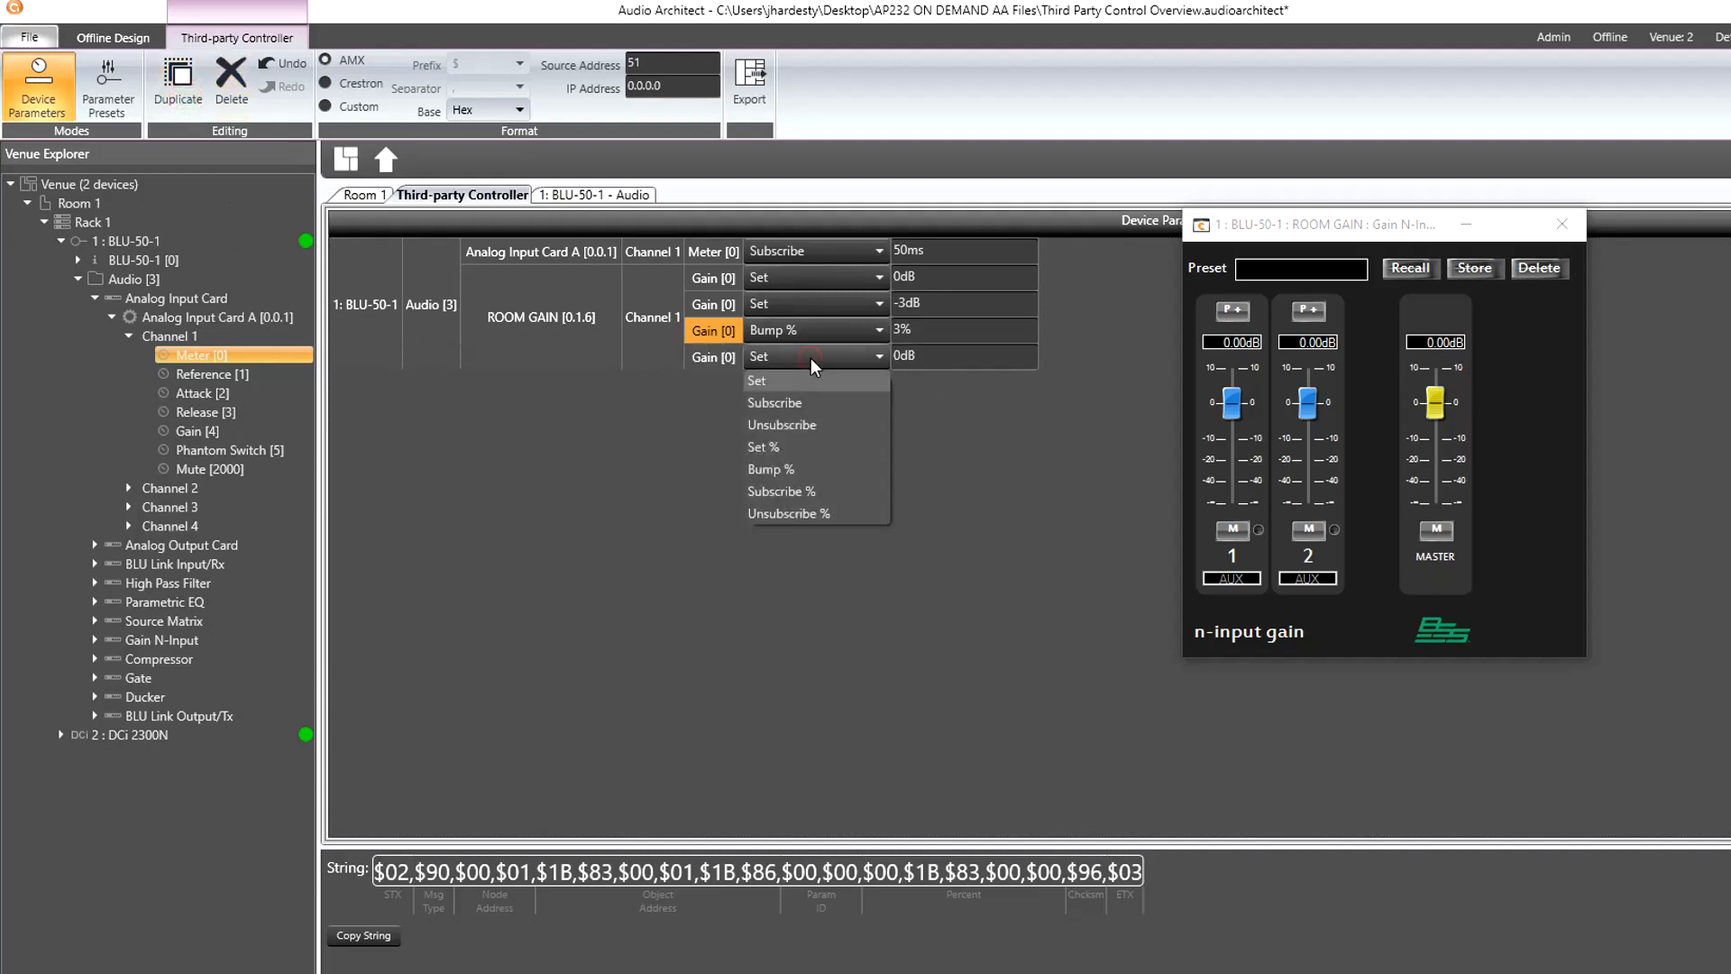
left_click(785, 469)
left_click(922, 355)
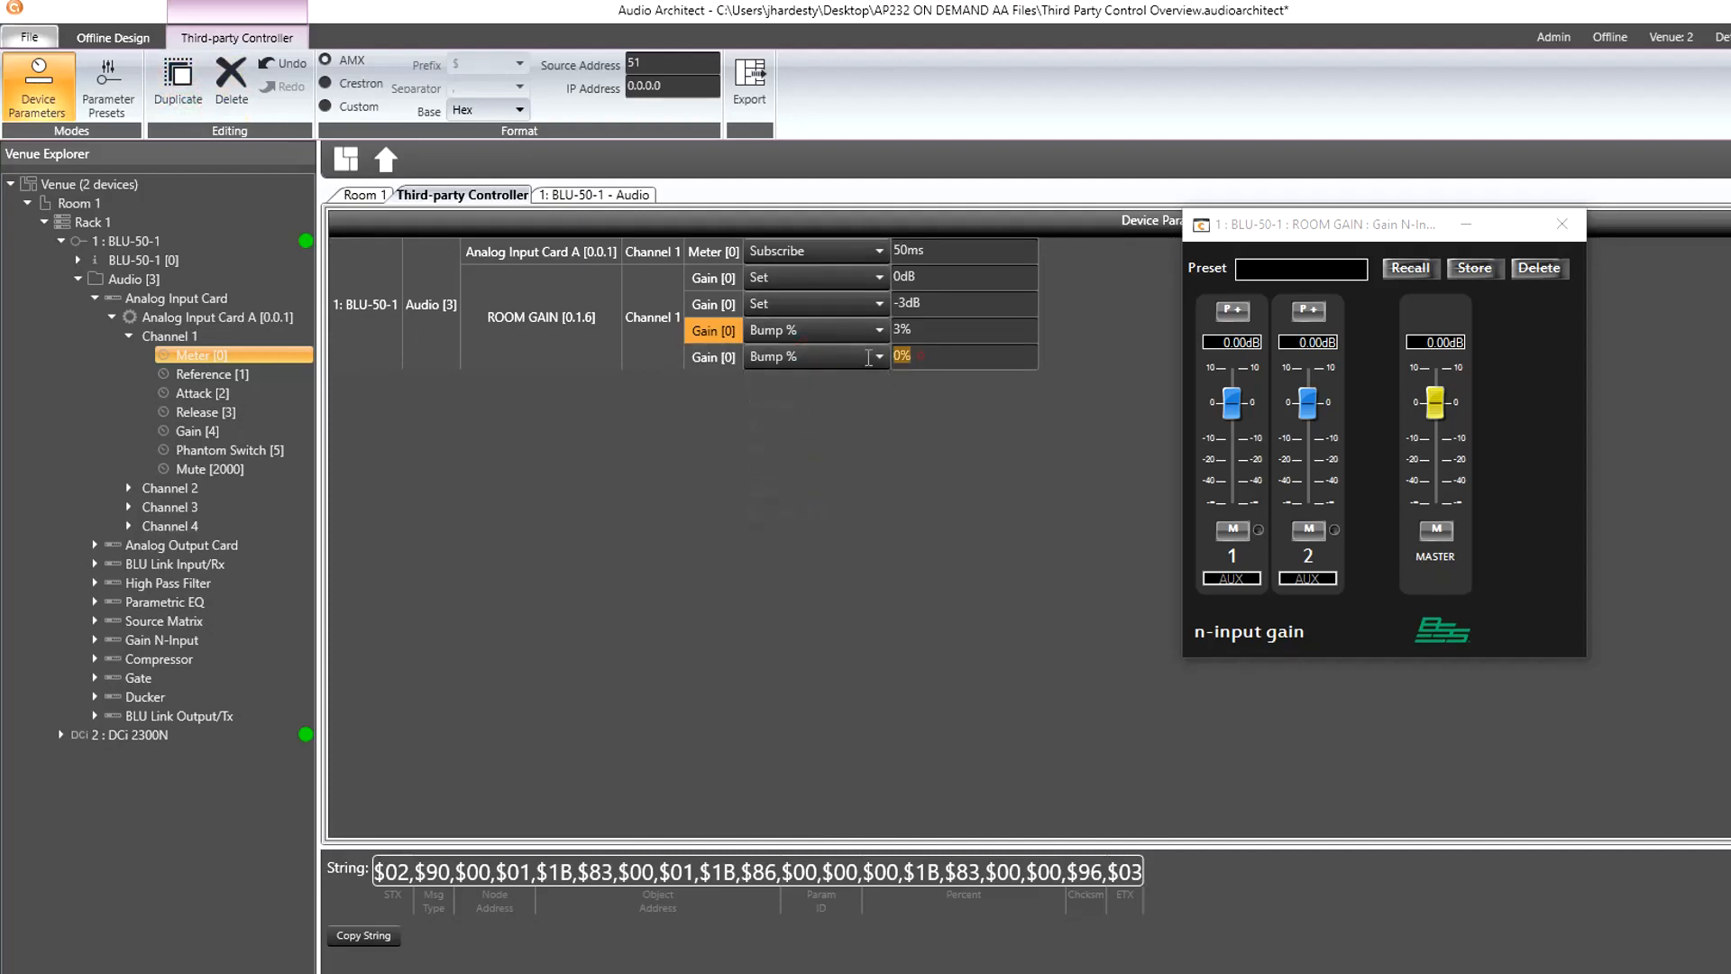
type("-3%")
Delete the -3 dB gain entry and change the command type of the 0 dB gain entry to Subscribe
left_click(704, 306)
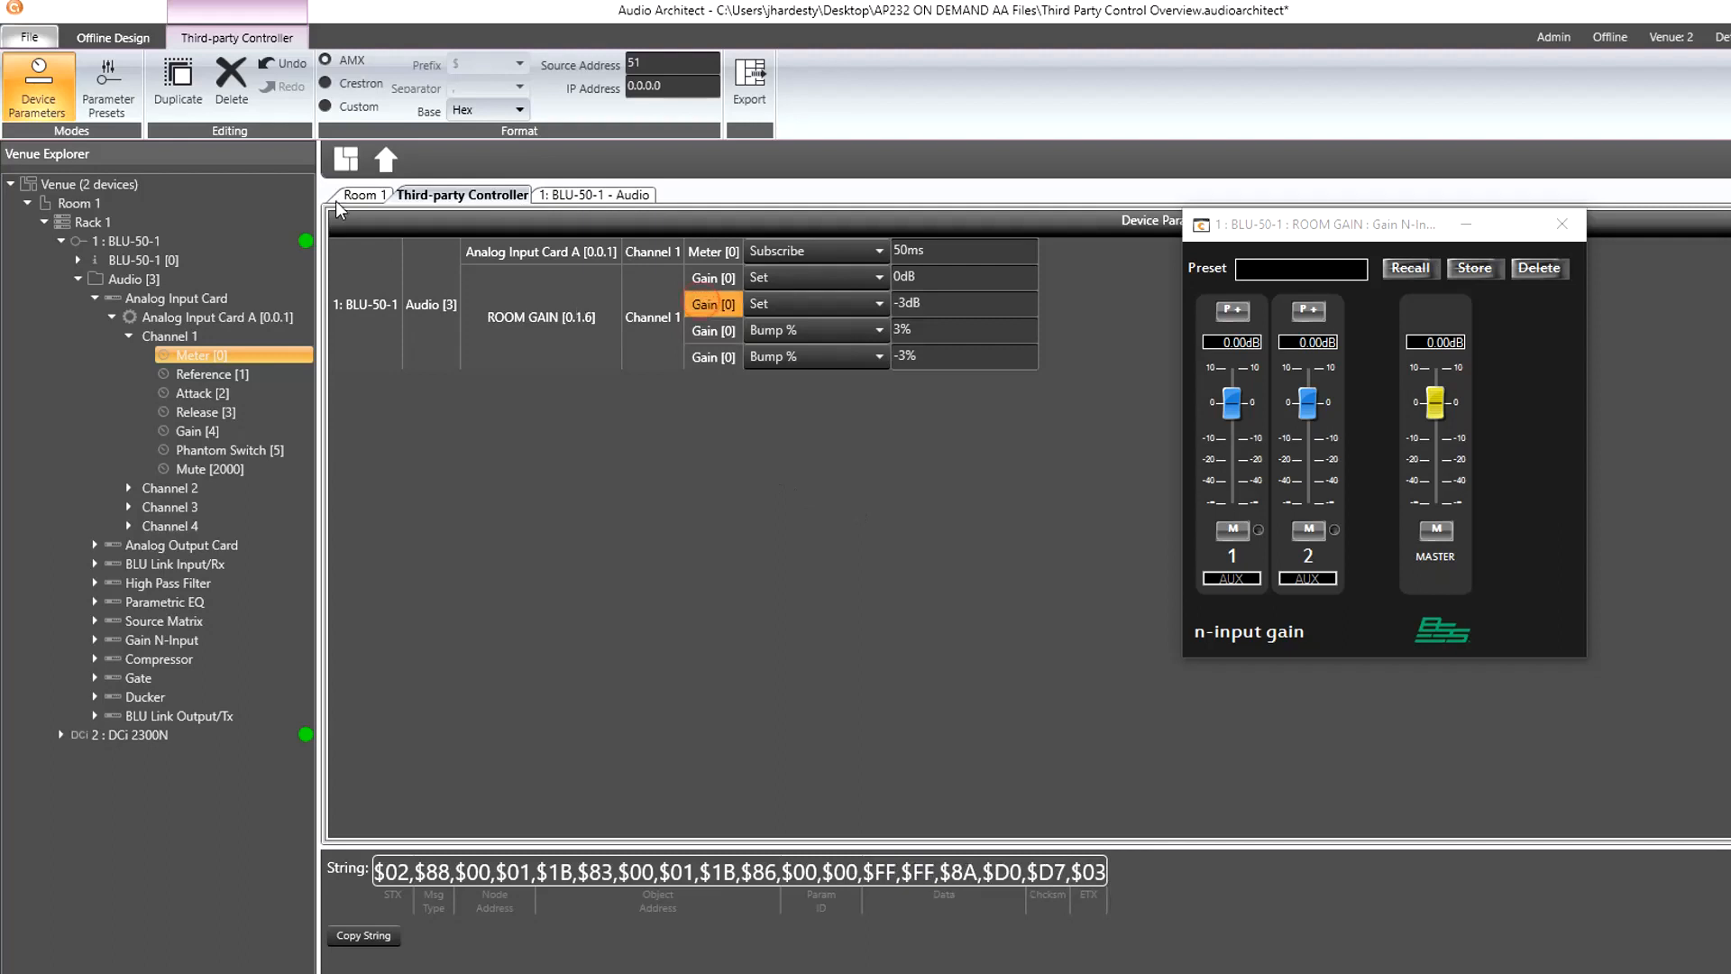
left_click(236, 94)
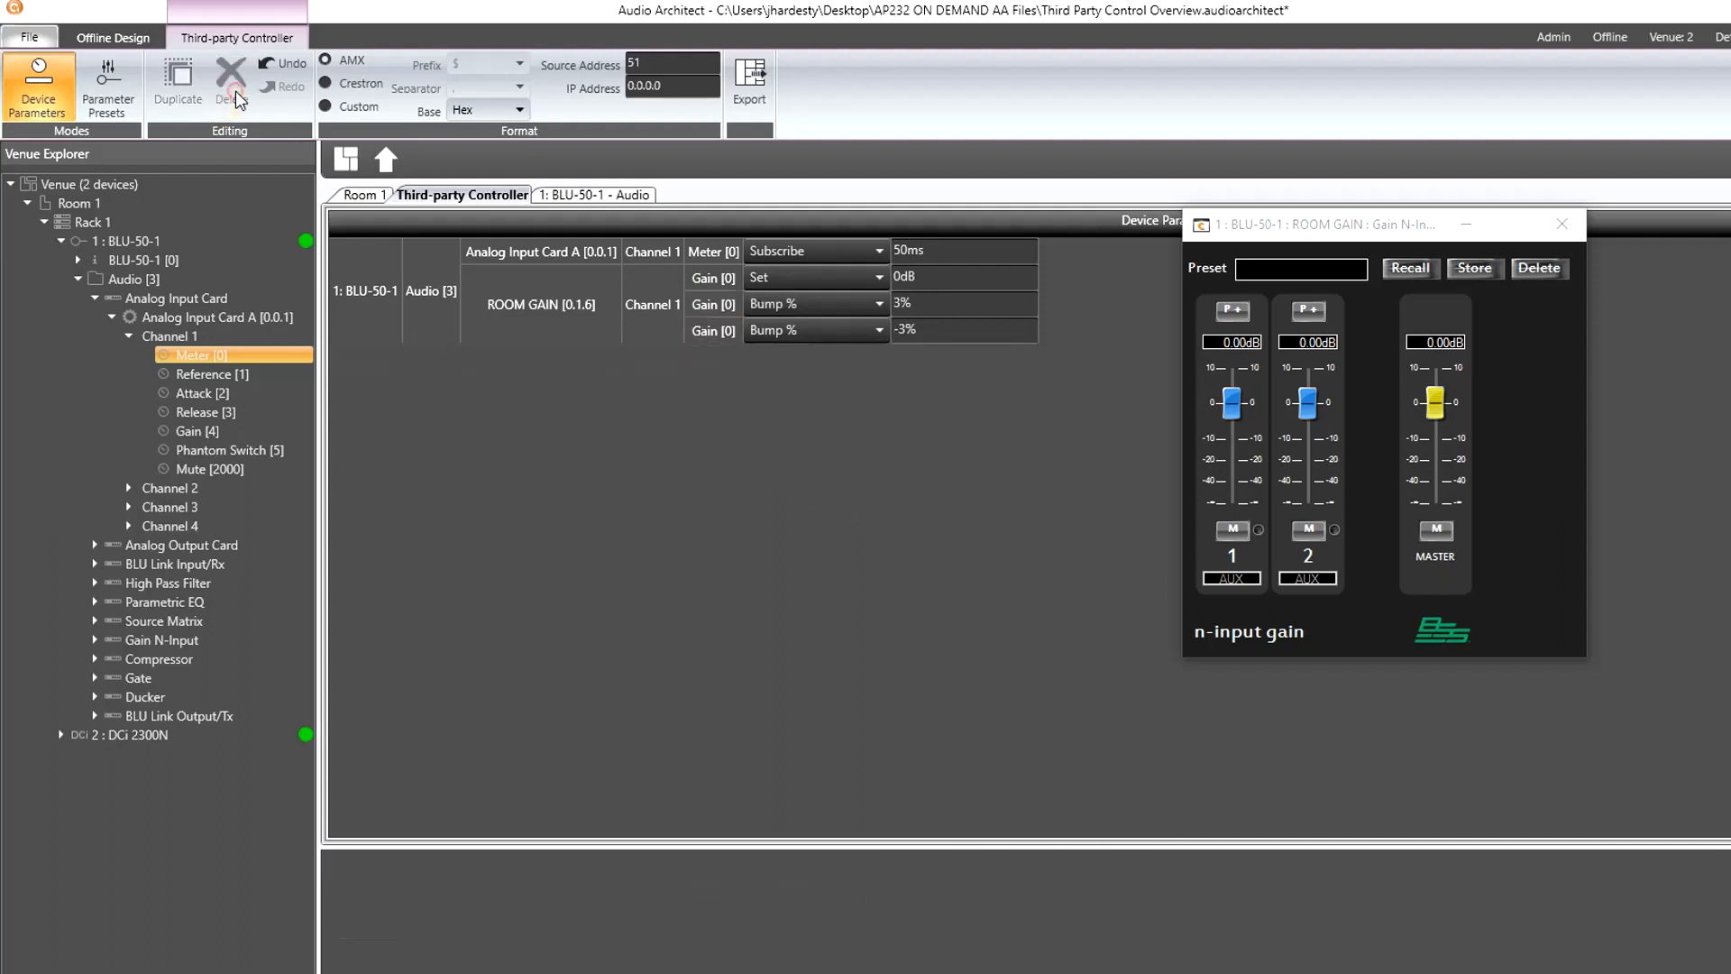
left_click(841, 279)
left_click(835, 317)
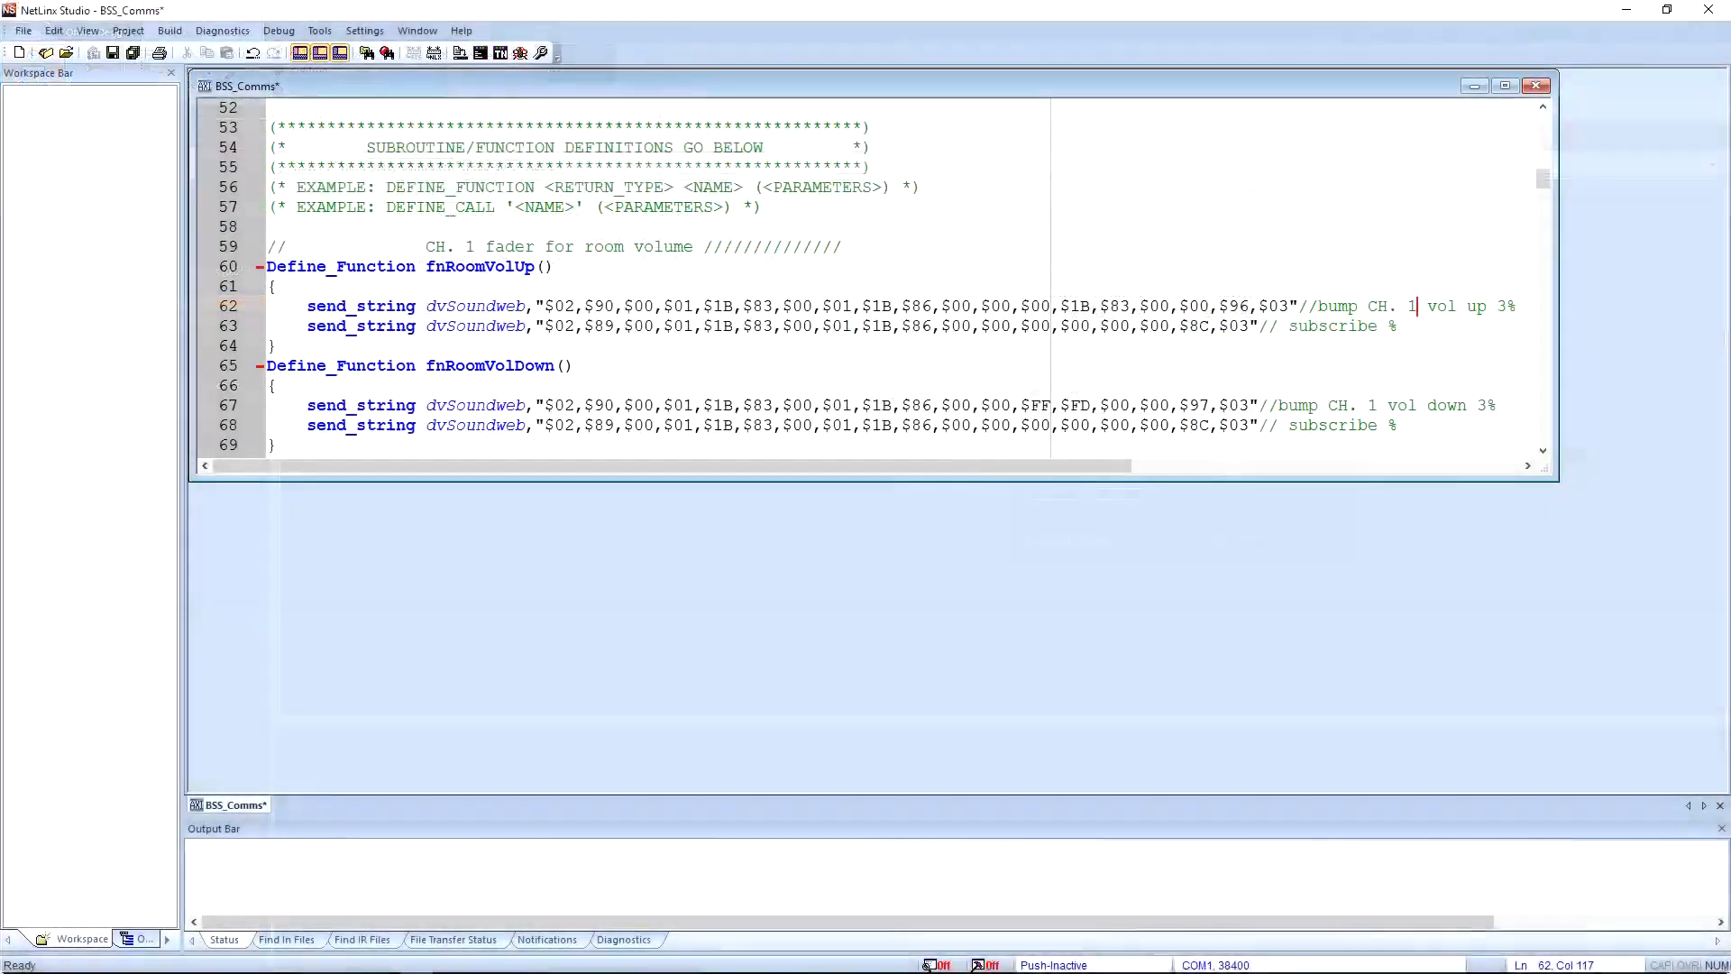